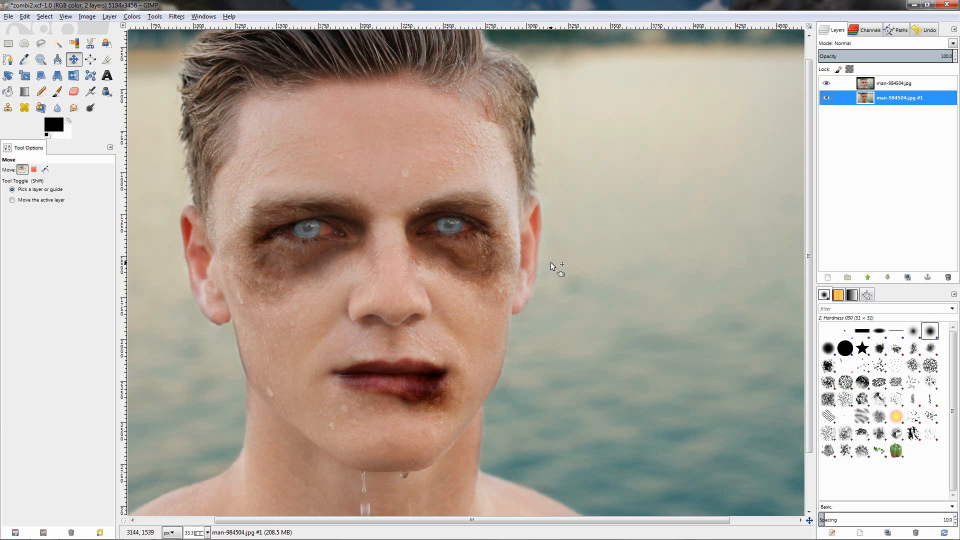
Delete the layer with the finished zombie makeup and duplicate the remaining original portrait layer
click(838, 82)
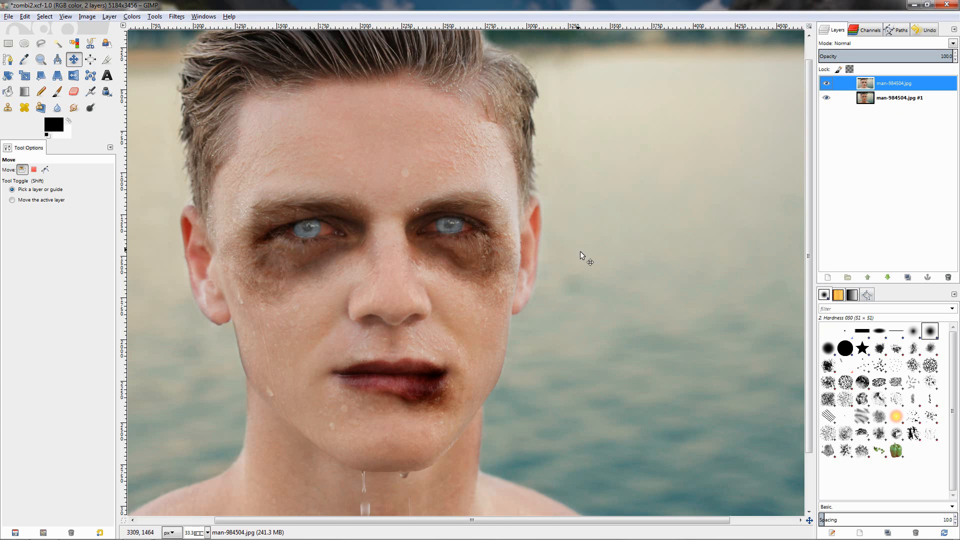
click(948, 278)
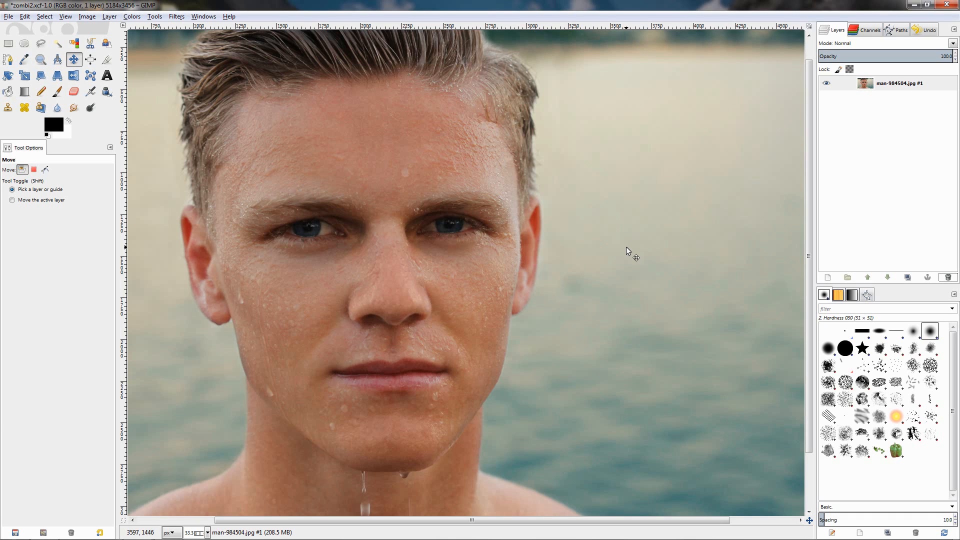
click(907, 277)
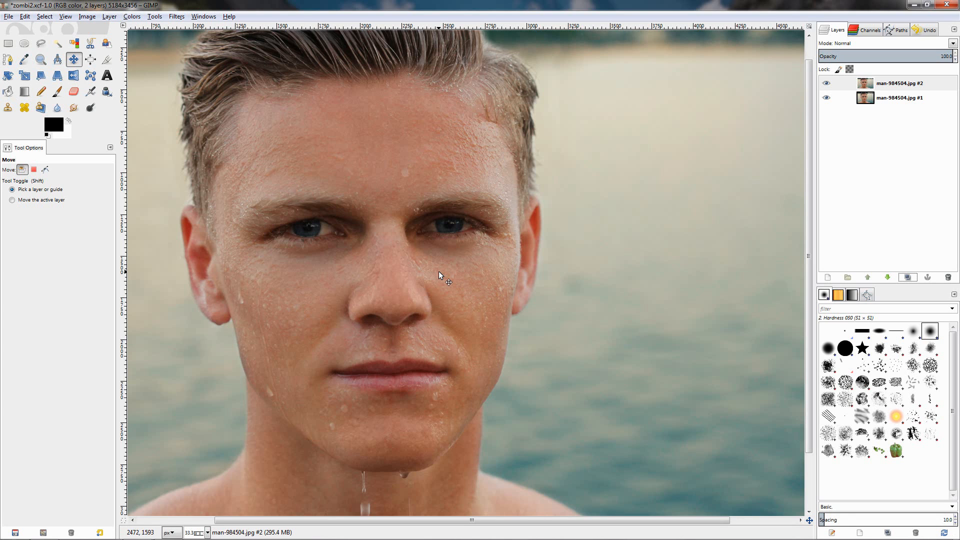
scroll(393, 237, up, 2)
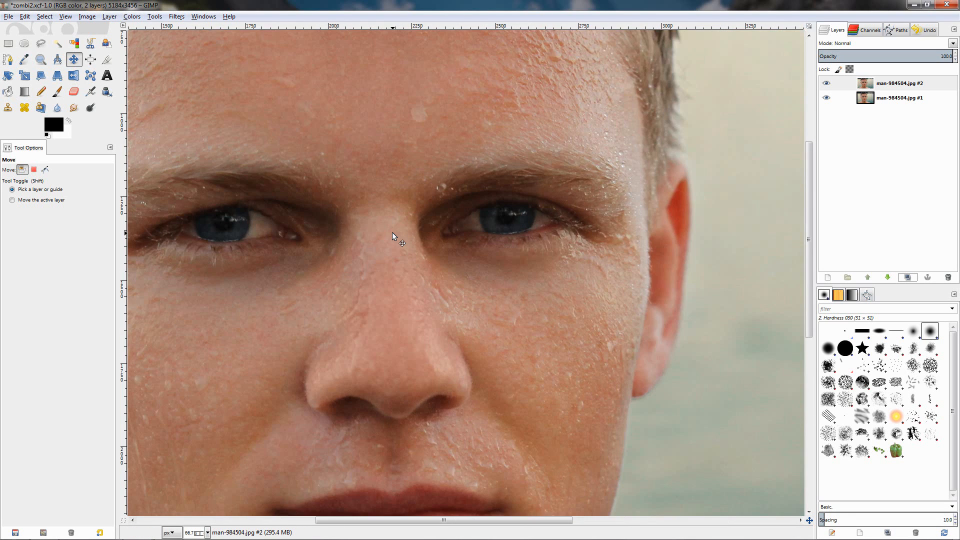
scroll(392, 237, down, 2)
scroll(393, 237, up, 3)
scroll(392, 237, down, 2)
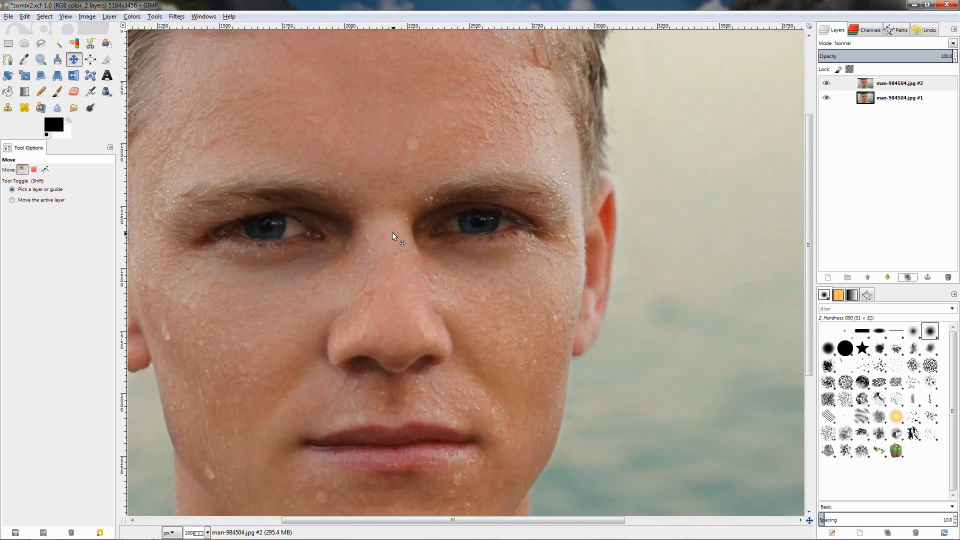
scroll(392, 237, down, 4)
scroll(392, 237, up, 6)
scroll(392, 237, down, 7)
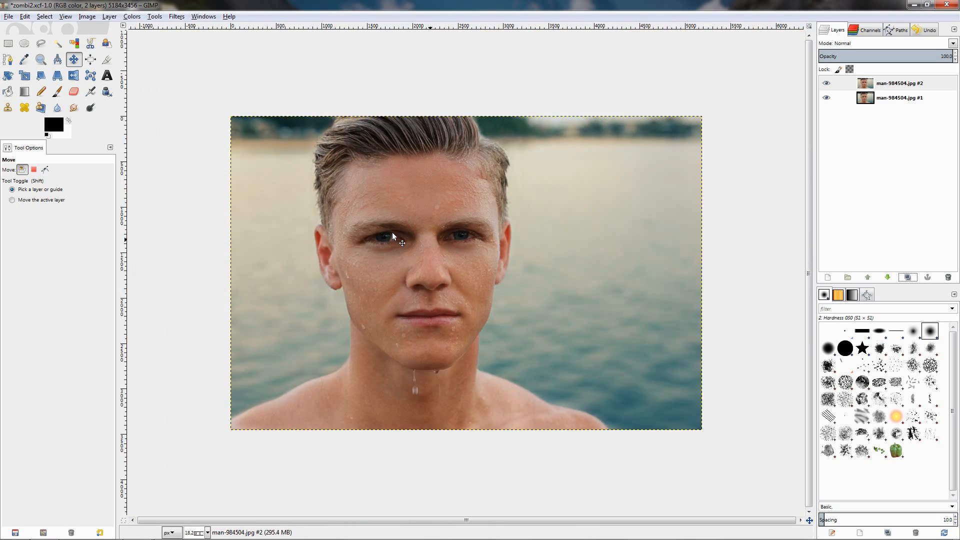
scroll(393, 235, up, 3)
scroll(393, 236, down, 1)
scroll(393, 235, up, 1)
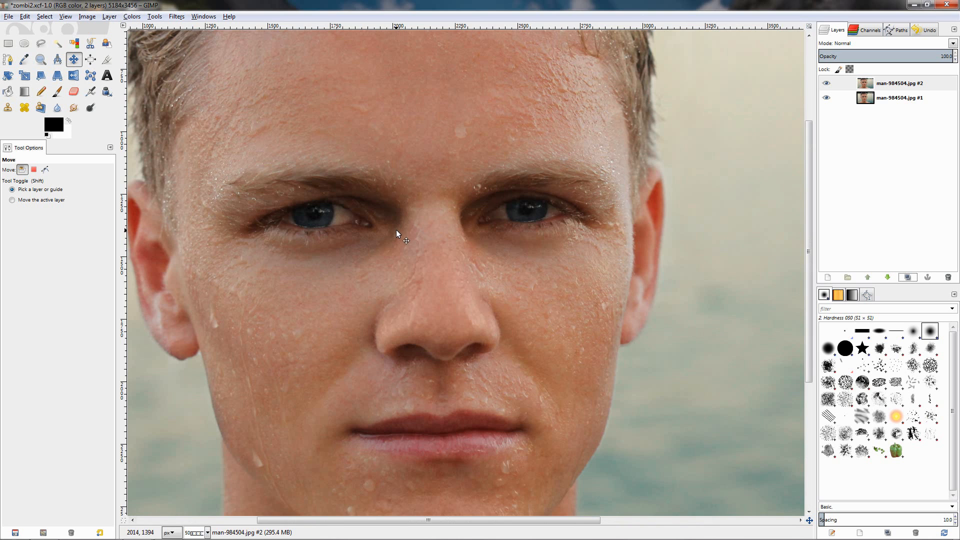
scroll(396, 233, up, 1)
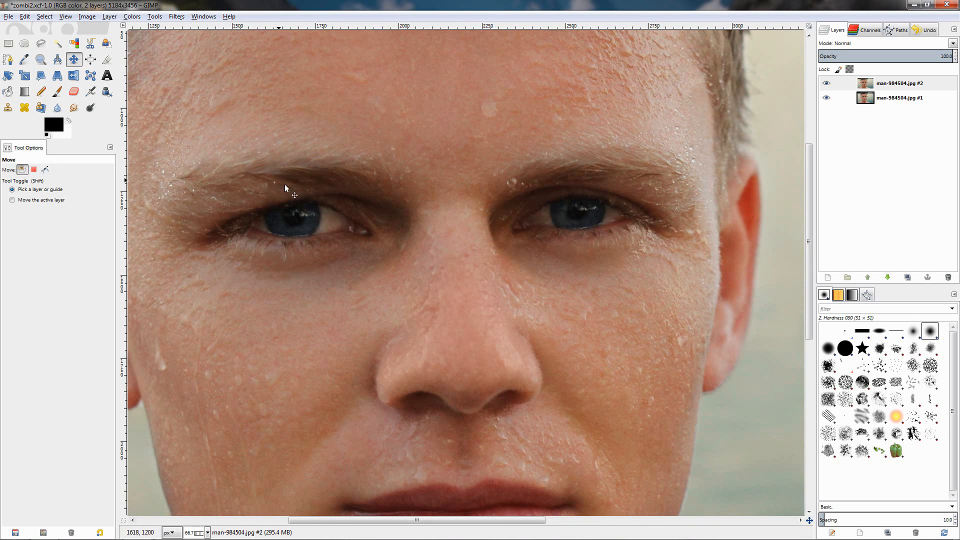
Choose the Paintbrush tool and set its opacity to 40
click(58, 93)
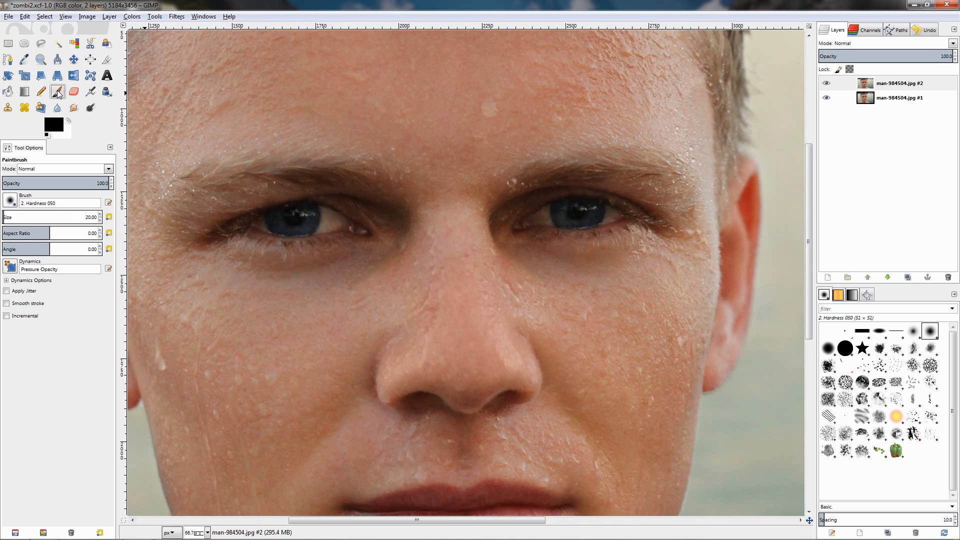
click(104, 183)
text(40)
key(Return)
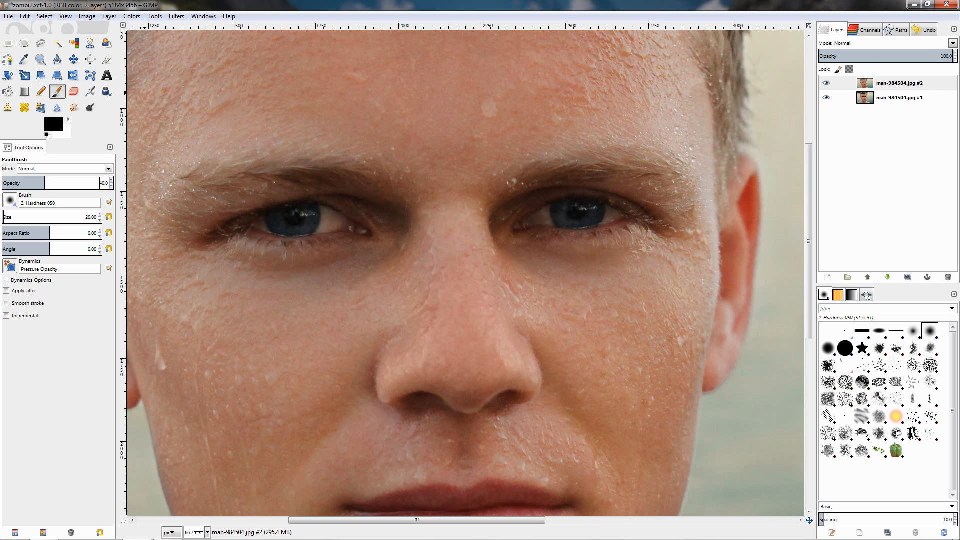
Set the foreground colour to the saved dark red swatch and the paintbrush mode to Multiply
click(54, 124)
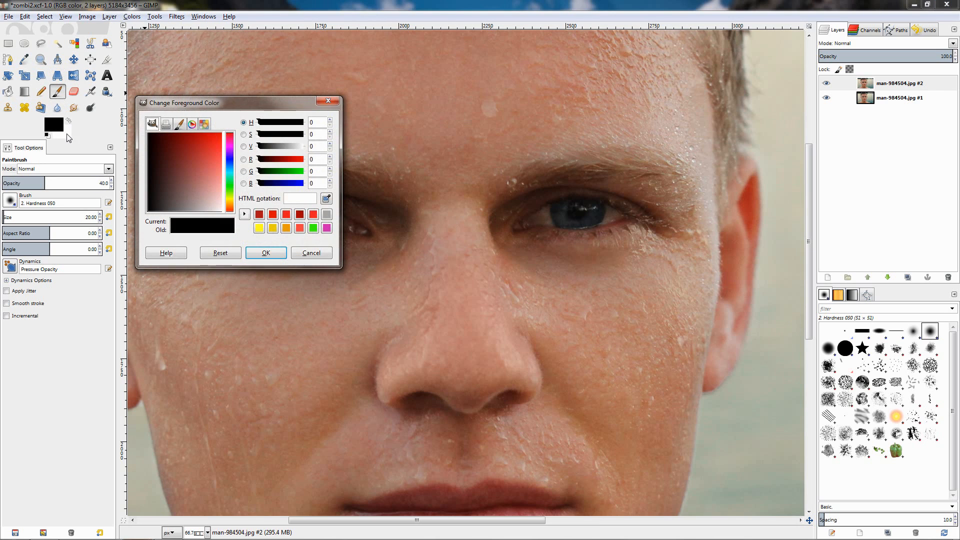
click(259, 215)
click(258, 253)
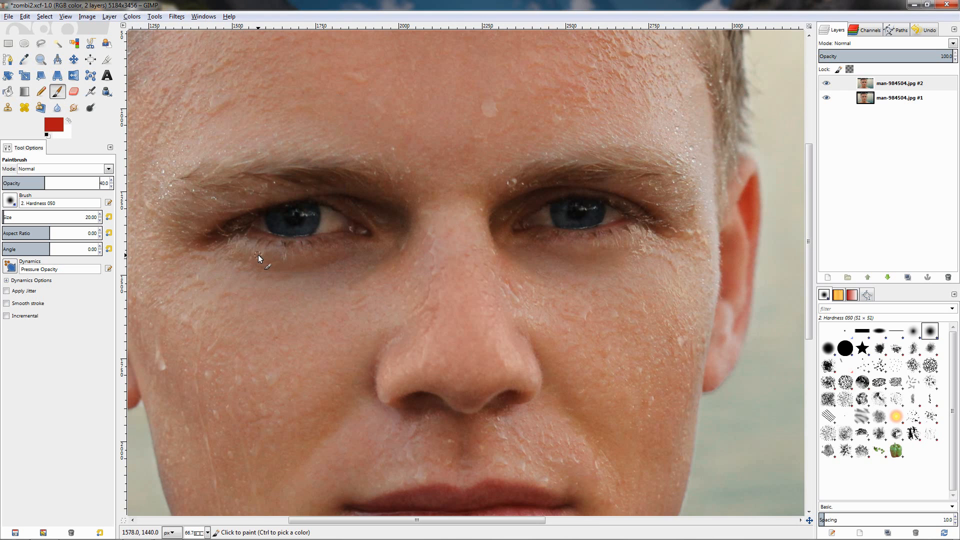
click(109, 169)
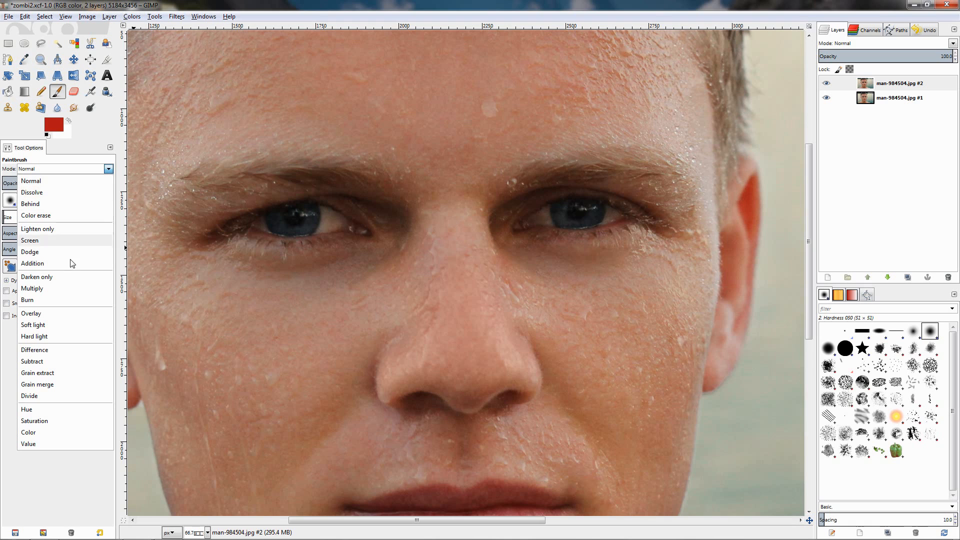
click(64, 289)
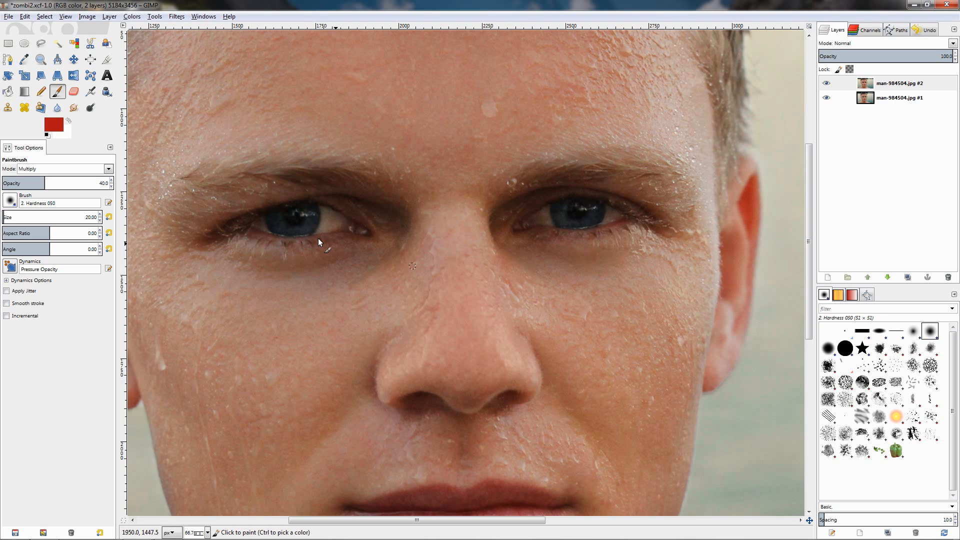
Enlarge the brush to 42.84 and paint red over the white between the iris and the inner corner of the image's left eye
scroll(318, 238, up, 2)
scroll(314, 222, up, 1)
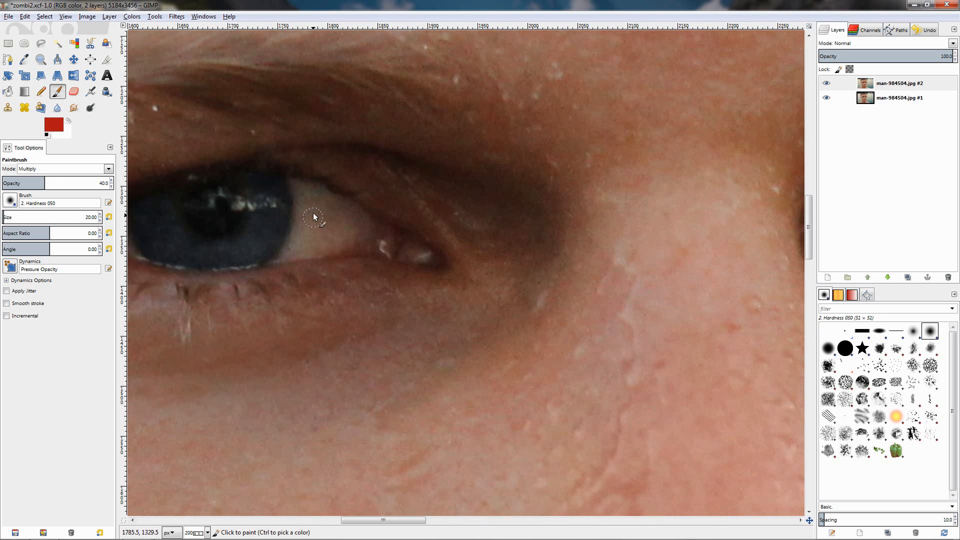
click(6, 213)
mouse_move(311, 201)
mouse_down()
mouse_move(349, 226)
mouse_move(314, 242)
mouse_up()
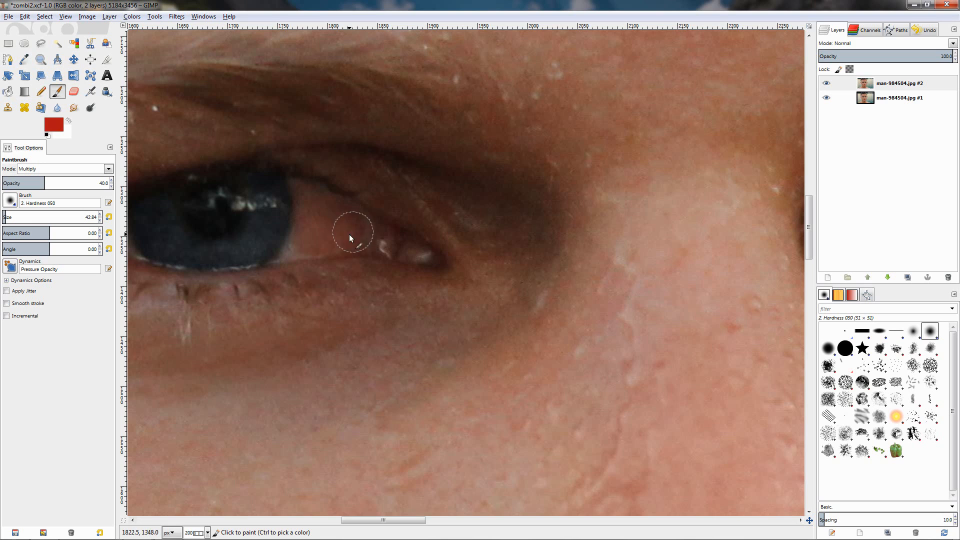
click(361, 226)
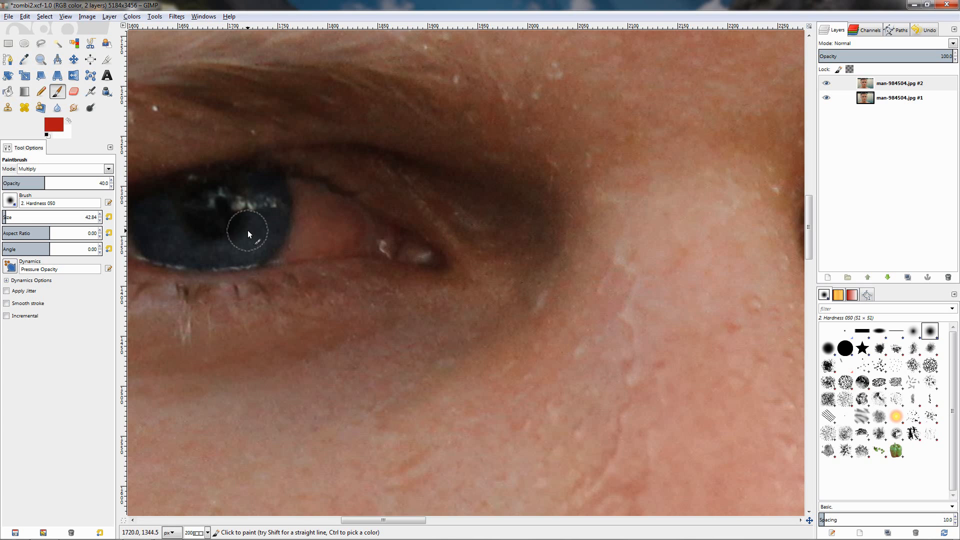
Reduce the brush size to 29.84 and undo the red strokes on the white of the eye
key(bracketleft)
key(bracketleft)
key(bracketleft)
key(bracketleft)
key(bracketleft)
key(bracketleft)
key(bracketleft)
key(bracketleft)
key(bracketleft)
key(bracketleft)
key(bracketleft)
key(bracketleft)
key(bracketleft)
key(bracketleft)
key(bracketleft)
key(bracketleft)
key(bracketleft)
key(bracketleft)
key(bracketleft)
key(bracketleft)
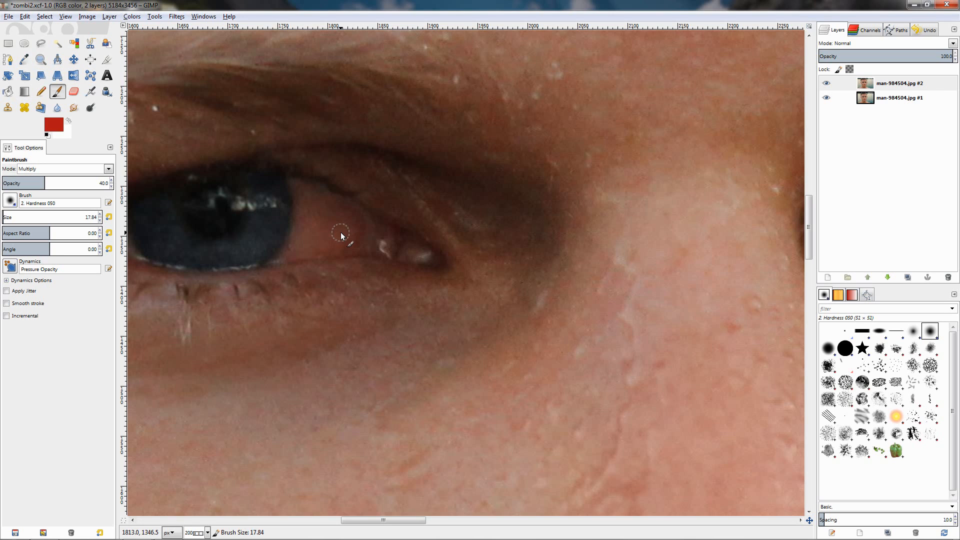
key(bracketright)
key(ctrl+z)
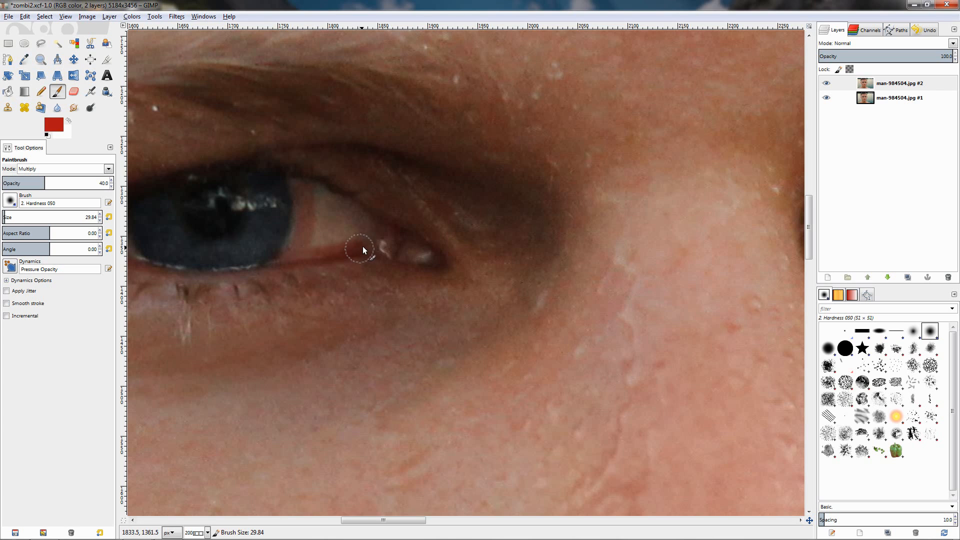
Paint the whites on both sides of the iris red in both eyes
drag(320, 225, 335, 221)
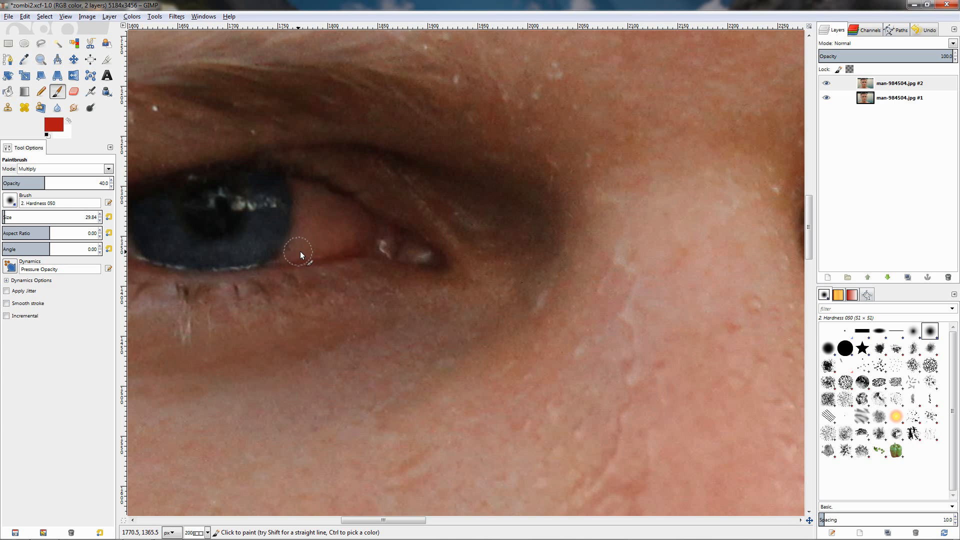
drag(273, 253, 550, 263)
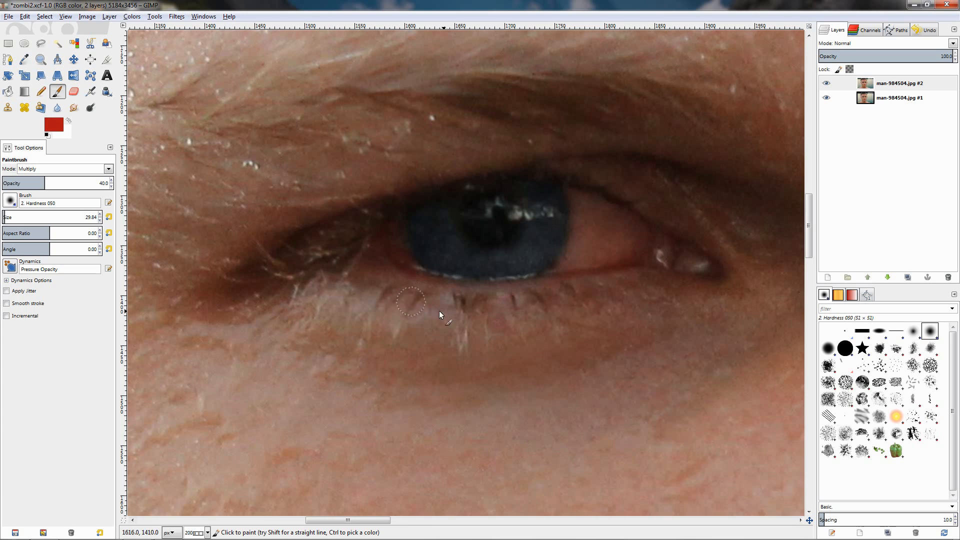
ctrl+scroll(440, 311, down, 4)
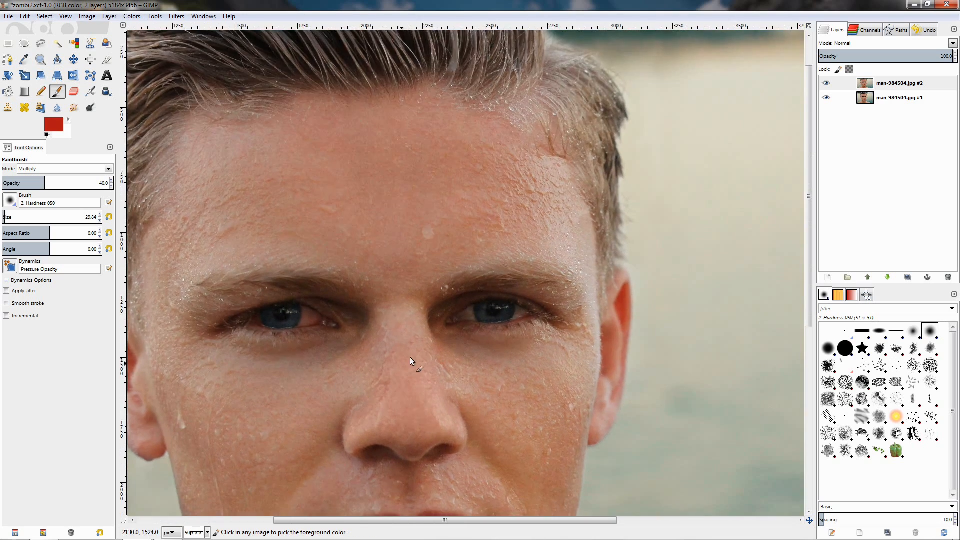
ctrl+scroll(483, 313, up, 5)
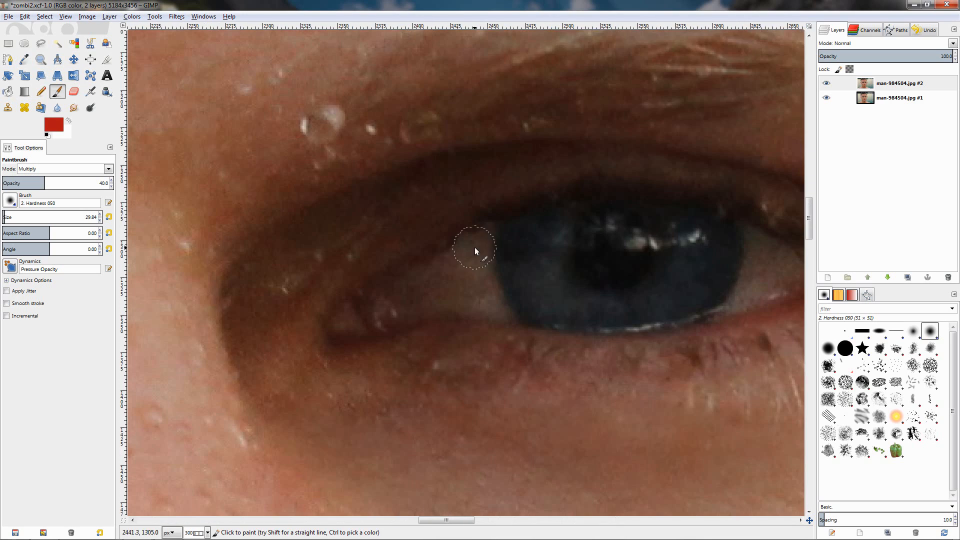
drag(419, 295, 491, 305)
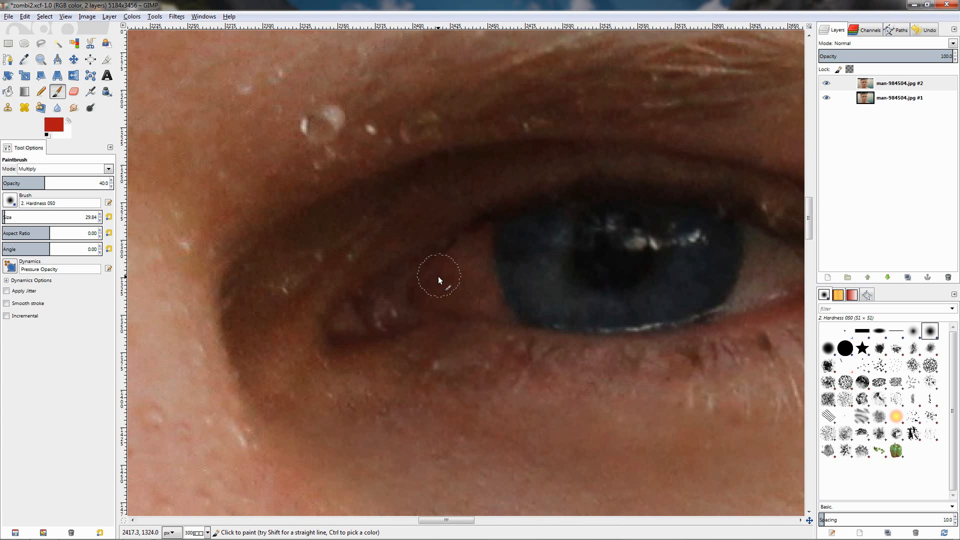
scroll(436, 302, right, 5)
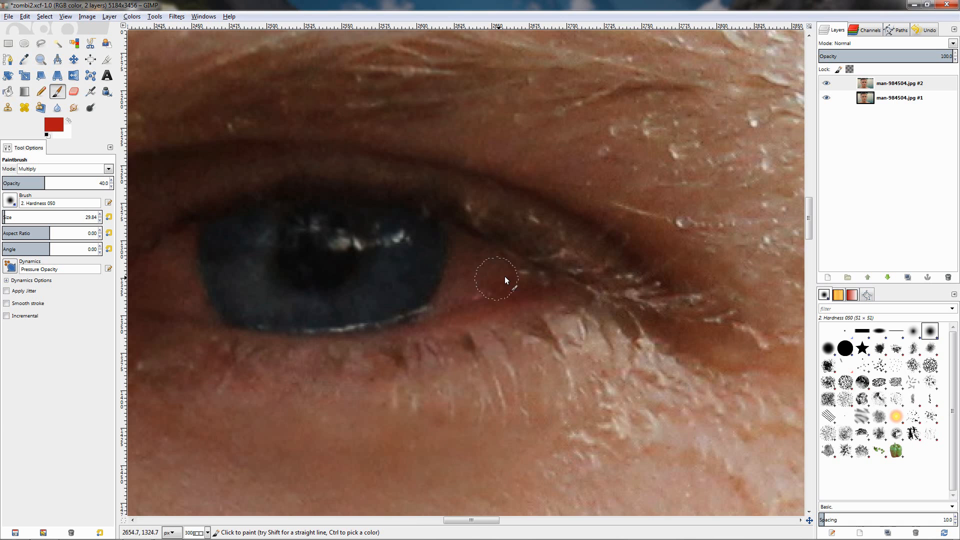
Choose the Dodge/Burn tool and enlarge its brush to 98.99 to fit the iris
scroll(466, 298, down, 7)
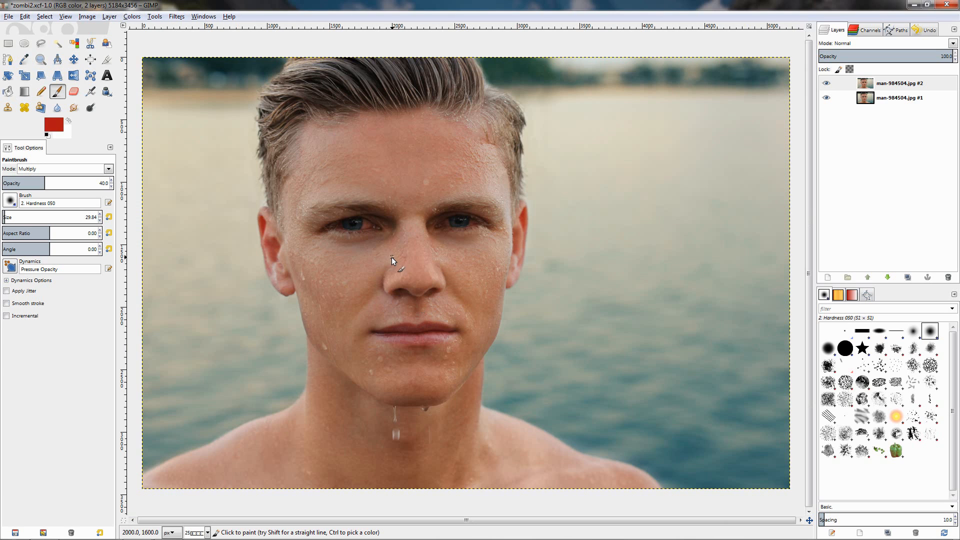
click(90, 108)
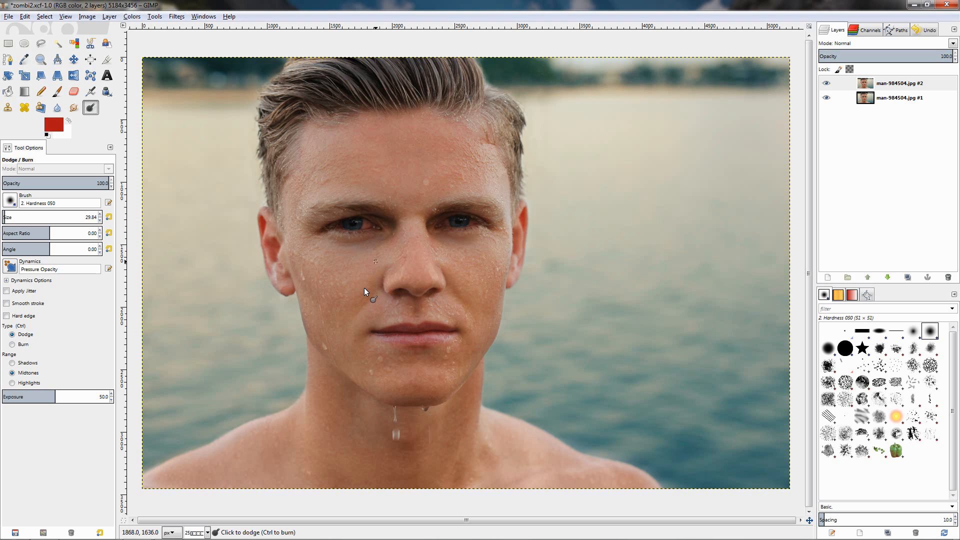
scroll(355, 240, up, 4)
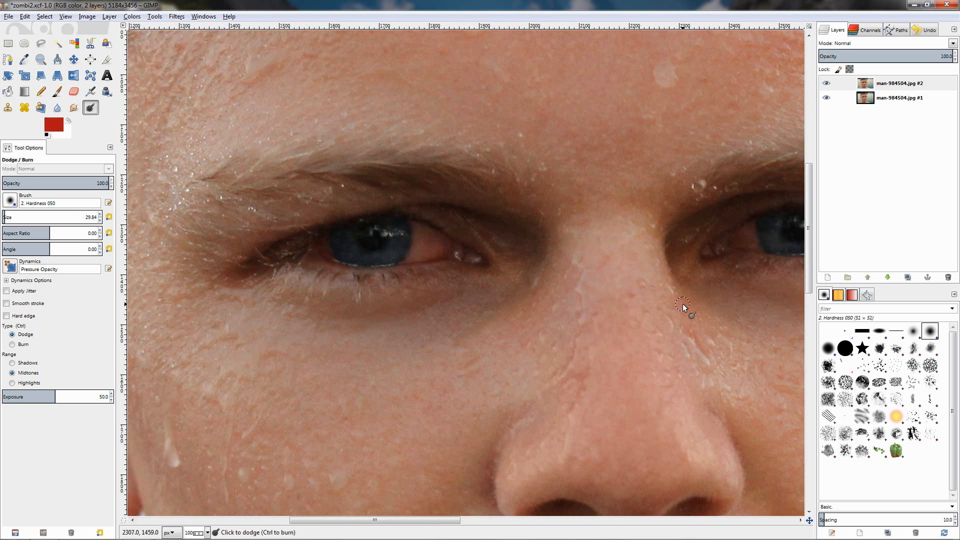
drag(5, 215, 7, 217)
key(bracketright)
key(bracketright)
key(bracketright)
key(bracketright)
key(bracketright)
key(bracketright)
key(bracketright)
key(bracketright)
key(bracketright)
key(bracketright)
key(bracketright)
key(bracketright)
key(bracketright)
key(bracketright)
key(bracketright)
key(bracketright)
key(bracketright)
key(bracketright)
key(bracketright)
key(bracketright)
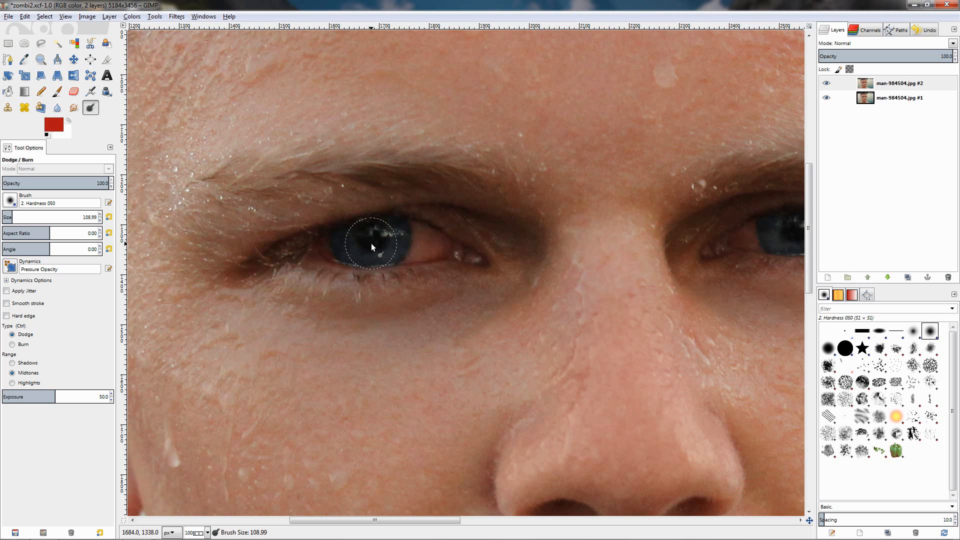
key(bracketleft)
key(bracketleft)
key(bracketleft)
key(bracketleft)
key(bracketleft)
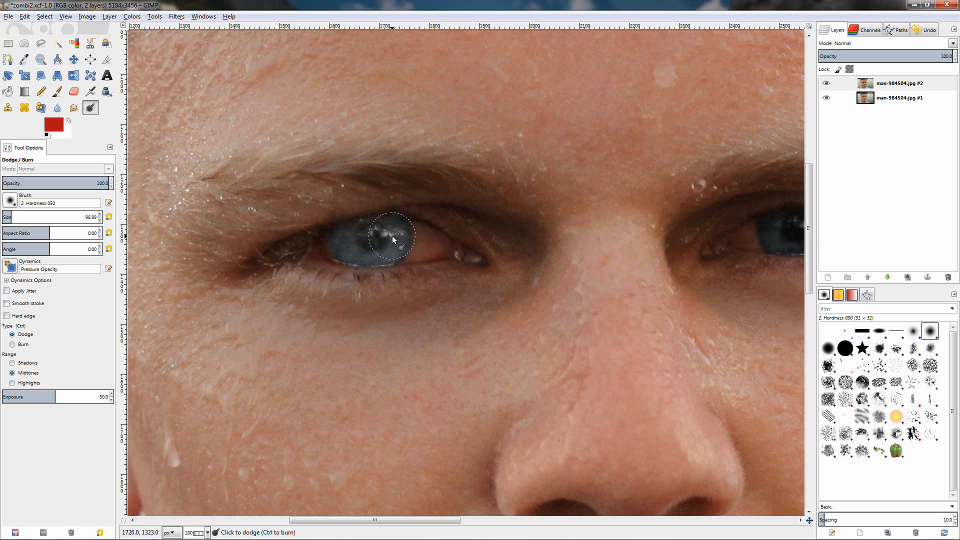
Dodge the iris of the image's left eye until it looks pale and milky
drag(359, 241, 364, 247)
scroll(383, 246, down, 5)
scroll(364, 236, up, 5)
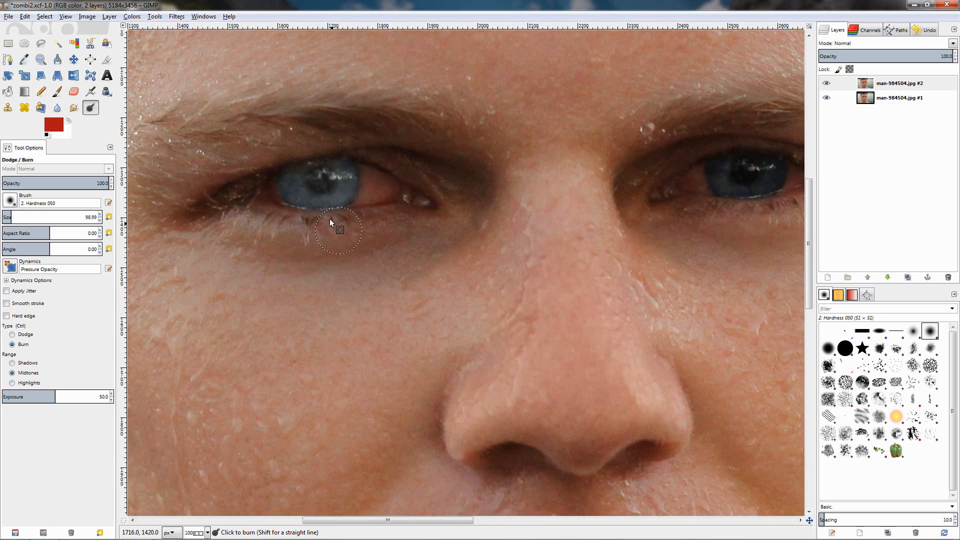
scroll(330, 219, up, 1)
mouse_move(313, 180)
mouse_down()
mouse_move(281, 168)
mouse_move(302, 185)
mouse_move(335, 184)
mouse_move(351, 167)
mouse_move(293, 164)
mouse_move(331, 157)
mouse_move(348, 163)
mouse_move(341, 176)
mouse_move(286, 170)
mouse_move(327, 156)
mouse_move(334, 170)
mouse_move(306, 183)
mouse_up()
Dodge the iris of the image's right eye to match the pale look of the first one
scroll(341, 241, down, 5)
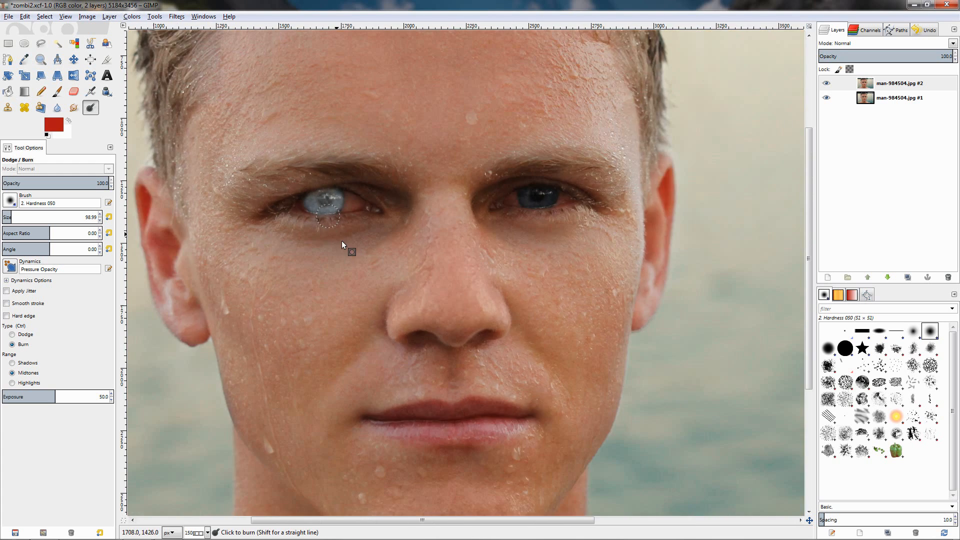
scroll(440, 215, up, 3)
scroll(455, 205, up, 2)
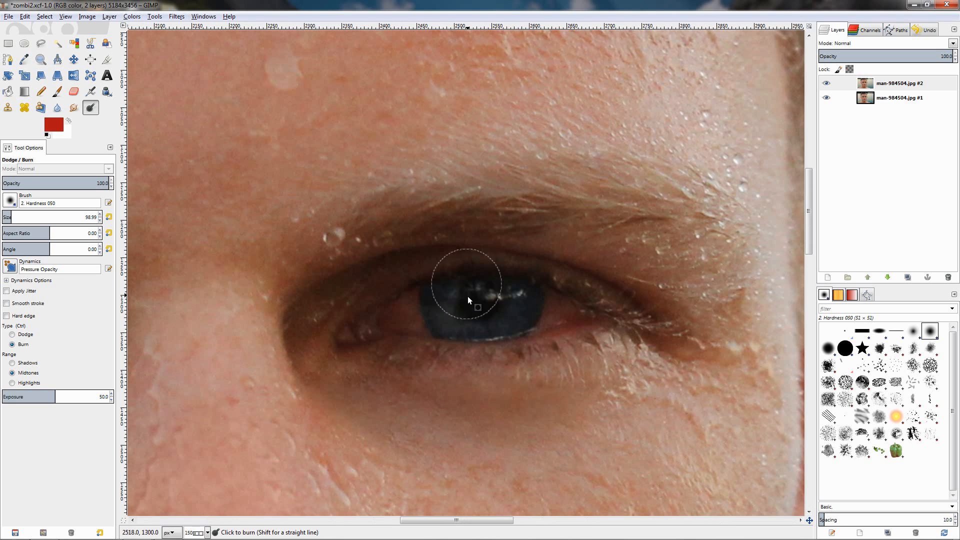
mouse_move(474, 304)
mouse_down()
mouse_move(446, 309)
mouse_move(445, 300)
mouse_move(526, 301)
mouse_move(456, 314)
mouse_move(478, 317)
mouse_move(517, 301)
mouse_move(455, 298)
mouse_move(447, 324)
mouse_move(492, 299)
mouse_up()
drag(490, 305, 446, 298)
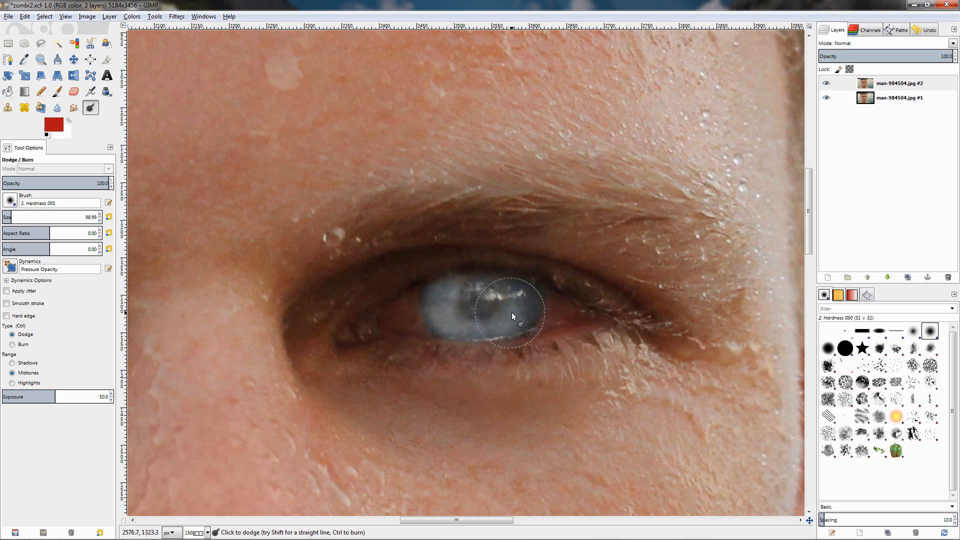
mouse_move(495, 296)
mouse_down()
mouse_move(456, 298)
mouse_move(449, 317)
mouse_move(490, 324)
mouse_move(517, 299)
mouse_move(503, 315)
mouse_up()
scroll(503, 315, down, 7)
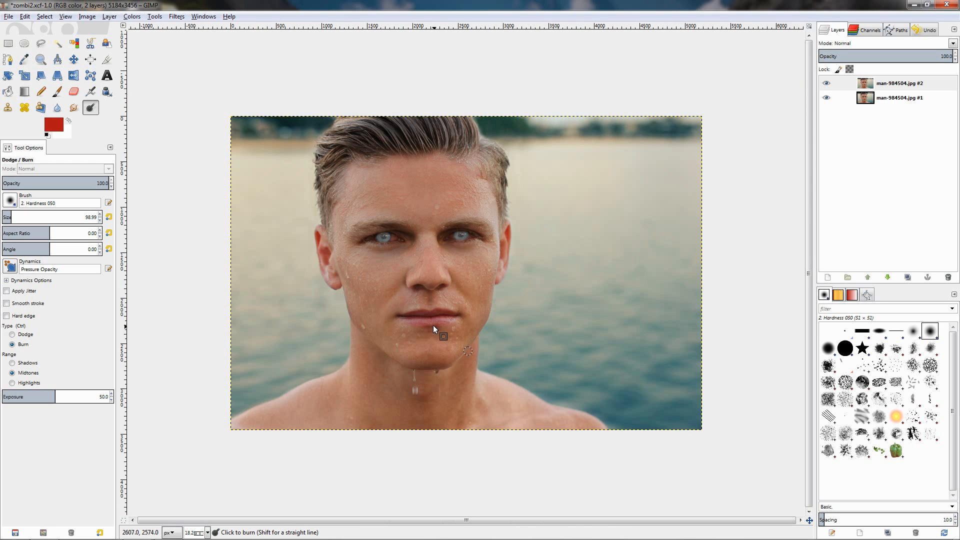
Set the Dodge/Burn brush to 2. Hardness 025 with a size of 374.45 for lightening the skin
scroll(418, 269, down, 1)
scroll(418, 268, up, 5)
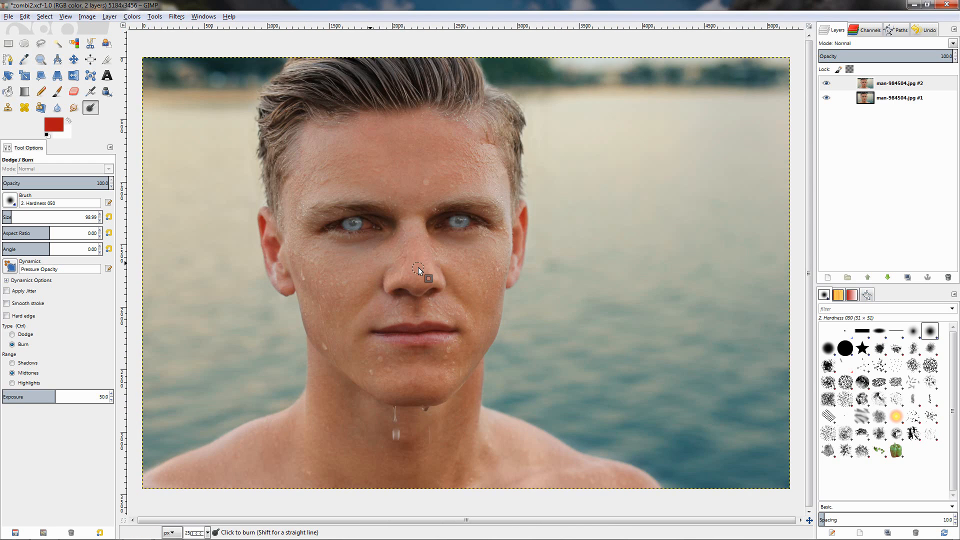
scroll(417, 262, down, 1)
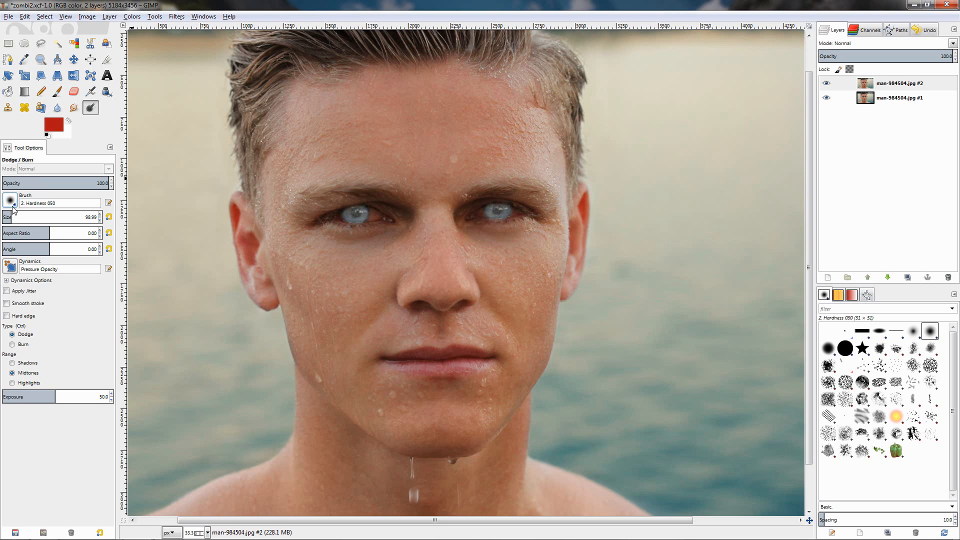
drag(12, 215, 105, 223)
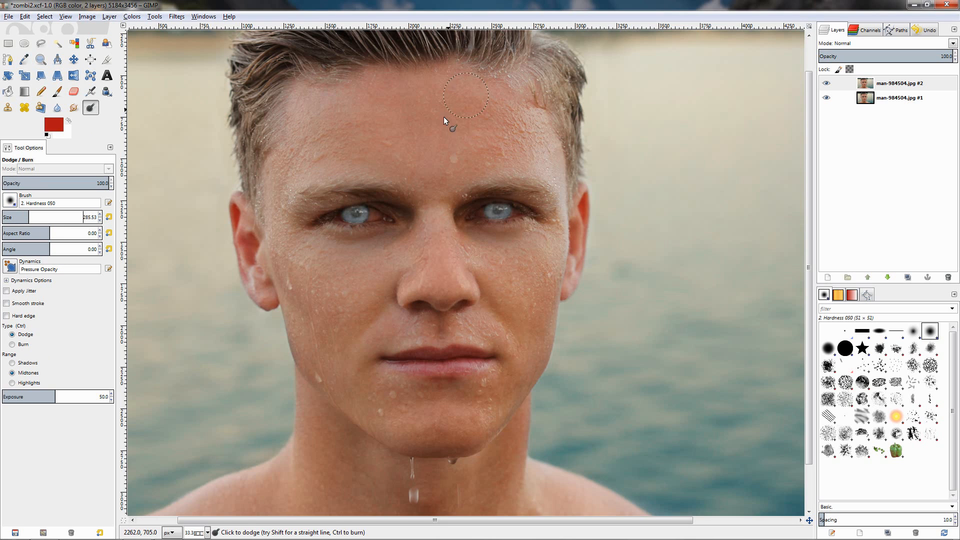
drag(35, 220, 49, 220)
click(918, 333)
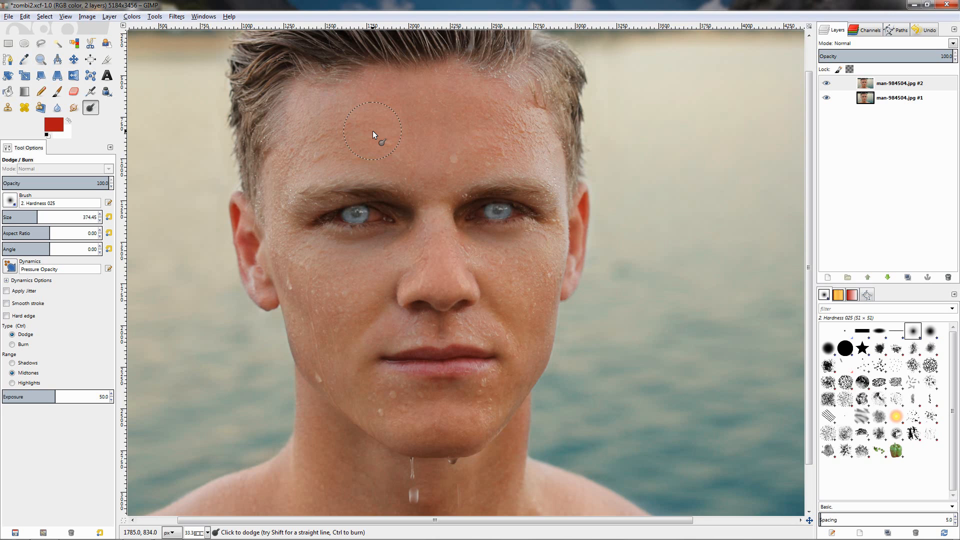
mouse_move(373, 132)
mouse_down()
mouse_move(530, 123)
mouse_move(344, 135)
mouse_move(522, 145)
mouse_move(370, 149)
mouse_up()
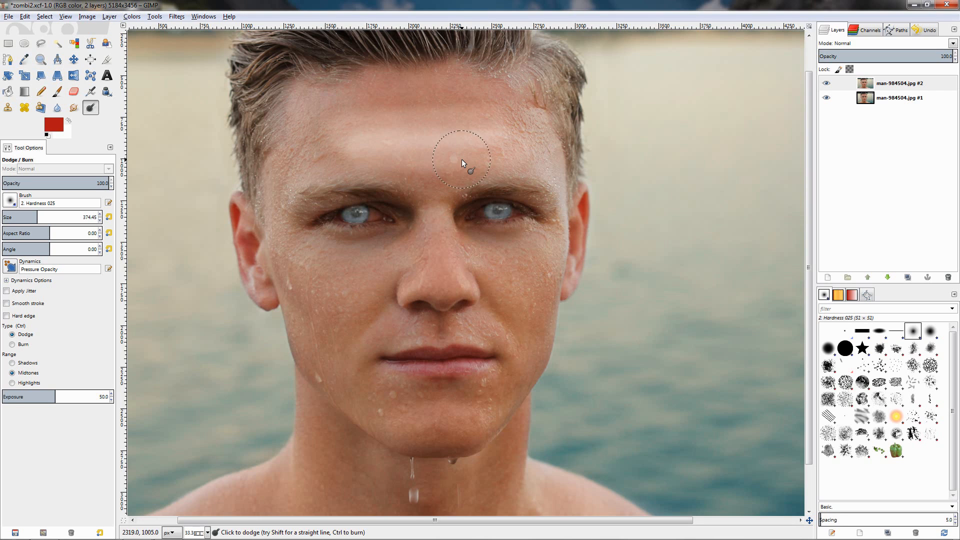
key(ctrl)
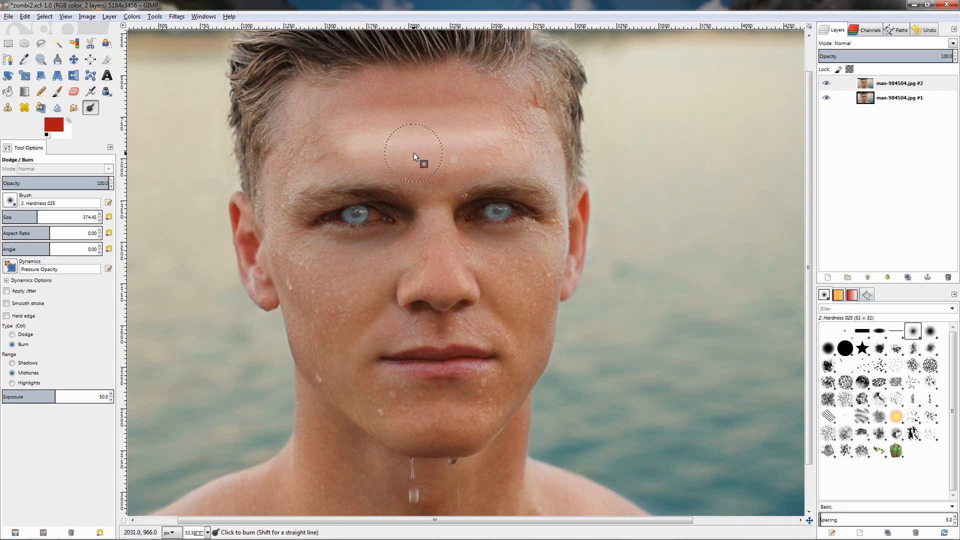
key(ctrl+z)
key(ctrl+z)
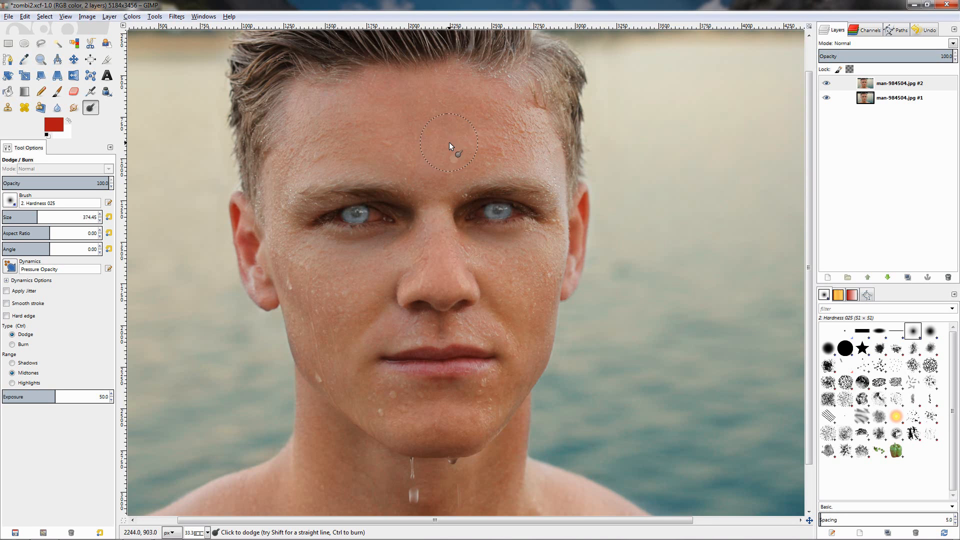
Dodge the whole forehead, from the hairline down to the brows and temples, until the skin looks evenly pale
mouse_move(449, 143)
mouse_down()
mouse_move(359, 139)
mouse_move(448, 109)
mouse_move(307, 99)
mouse_up()
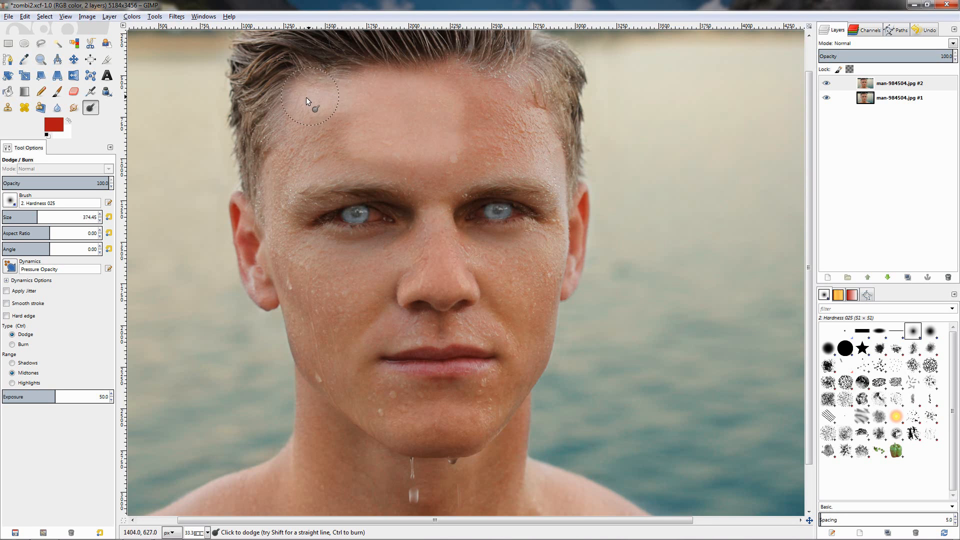
mouse_move(438, 79)
mouse_down()
mouse_move(530, 106)
mouse_move(446, 134)
mouse_up()
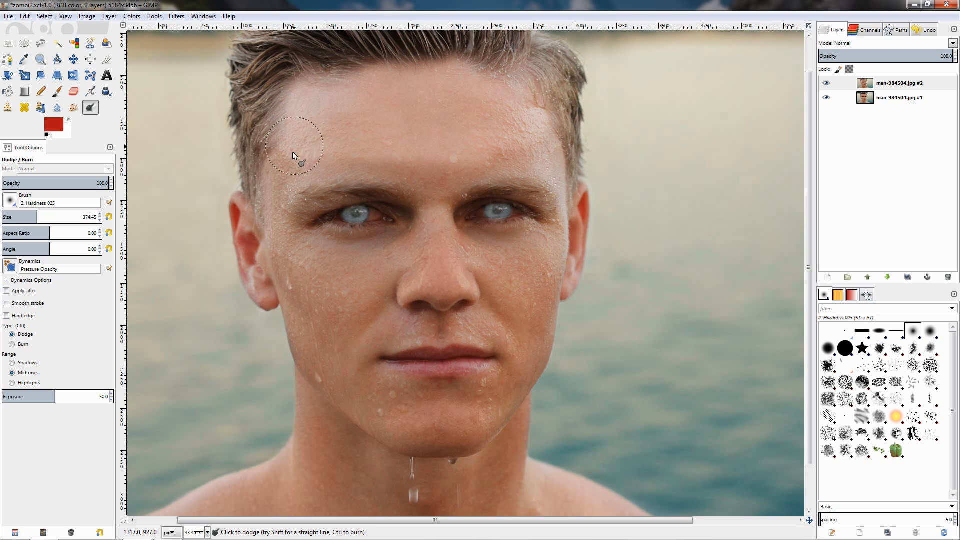
drag(293, 152, 281, 199)
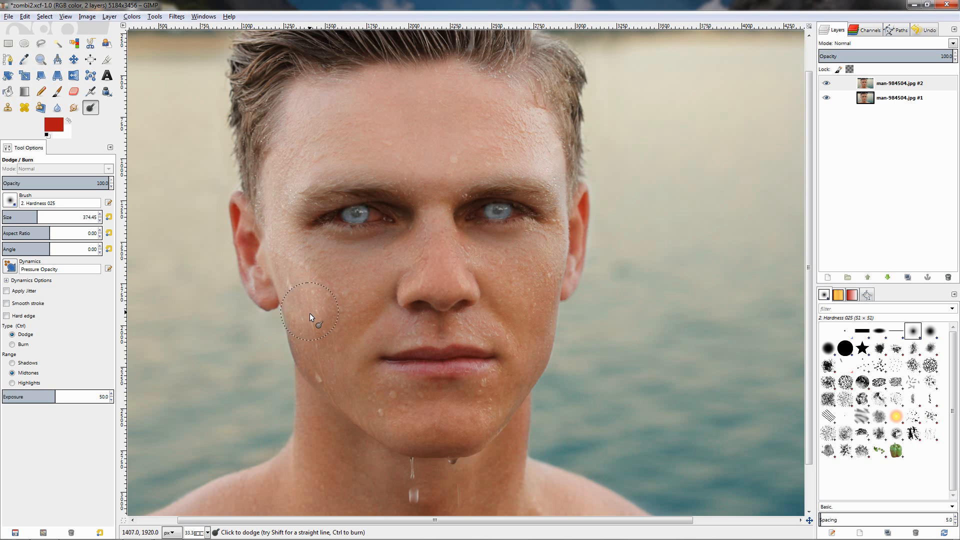
Dodge the cheeks, nose, mouth area and chin to match the pale forehead
mouse_move(313, 334)
mouse_down()
mouse_move(306, 314)
mouse_move(306, 341)
mouse_move(329, 368)
mouse_move(320, 384)
mouse_move(349, 324)
mouse_move(354, 285)
mouse_move(307, 269)
mouse_move(361, 288)
mouse_move(407, 276)
mouse_move(408, 289)
mouse_move(366, 333)
mouse_move(333, 313)
mouse_move(415, 290)
mouse_move(493, 292)
mouse_move(482, 274)
mouse_move(370, 276)
mouse_move(536, 267)
mouse_move(509, 298)
mouse_move(393, 309)
mouse_move(504, 305)
mouse_move(529, 323)
mouse_move(543, 280)
mouse_up()
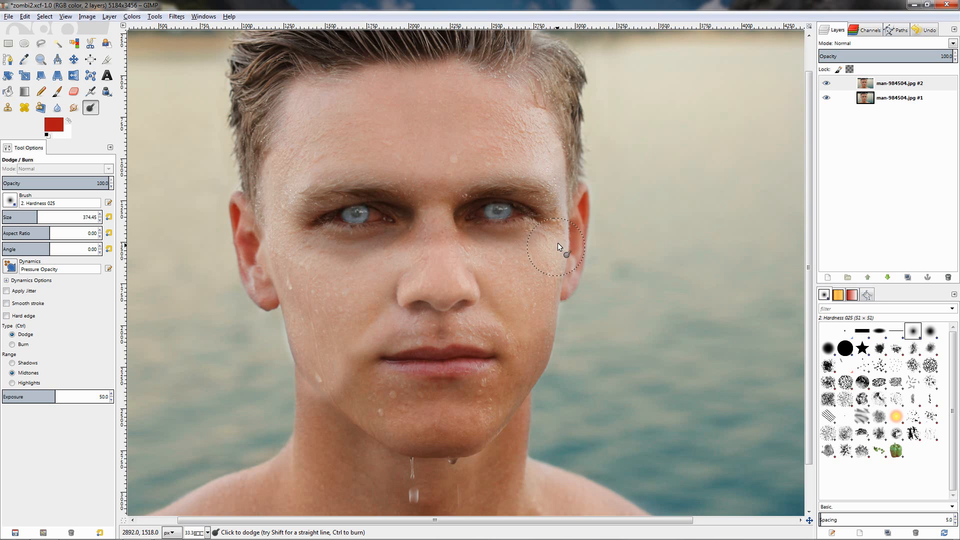
mouse_move(552, 164)
mouse_down()
mouse_move(528, 119)
mouse_move(475, 109)
mouse_up()
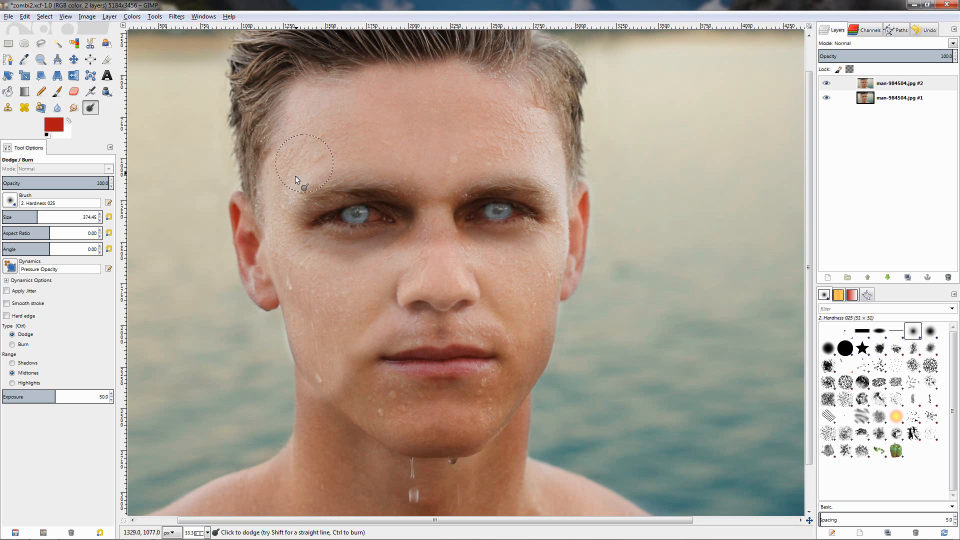
drag(288, 241, 422, 283)
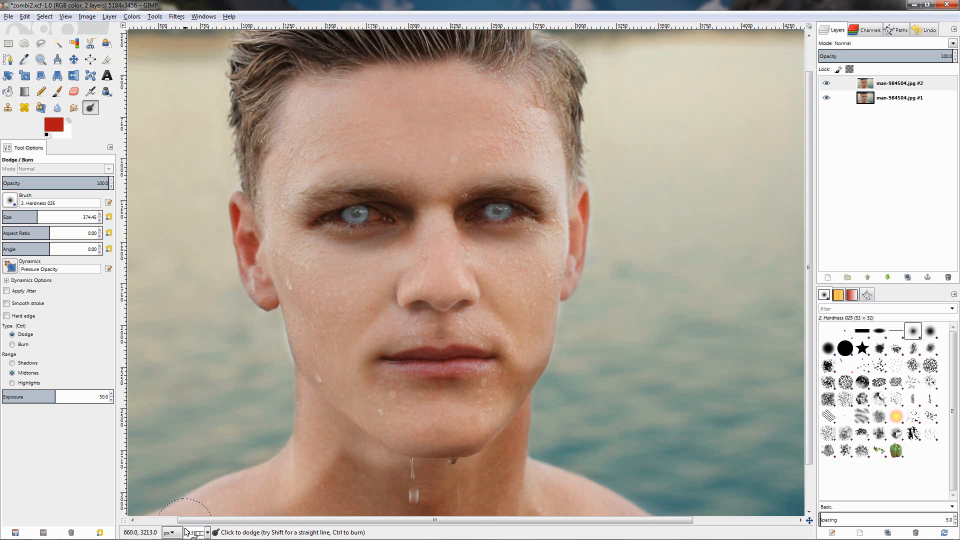
Dodge the neck, the jaw edges and the skin beside the ear to match the pale face
mouse_move(340, 462)
mouse_down()
mouse_move(331, 507)
mouse_move(317, 509)
mouse_move(388, 485)
mouse_move(405, 452)
mouse_move(374, 477)
mouse_move(398, 505)
mouse_move(425, 460)
mouse_up()
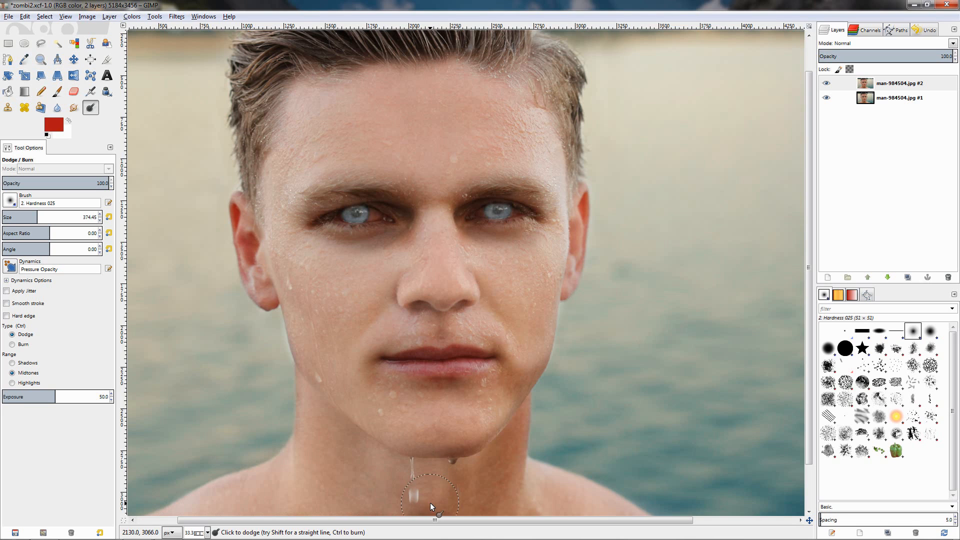
mouse_move(431, 505)
mouse_down()
mouse_move(441, 443)
mouse_move(478, 436)
mouse_move(441, 509)
mouse_move(487, 457)
mouse_up()
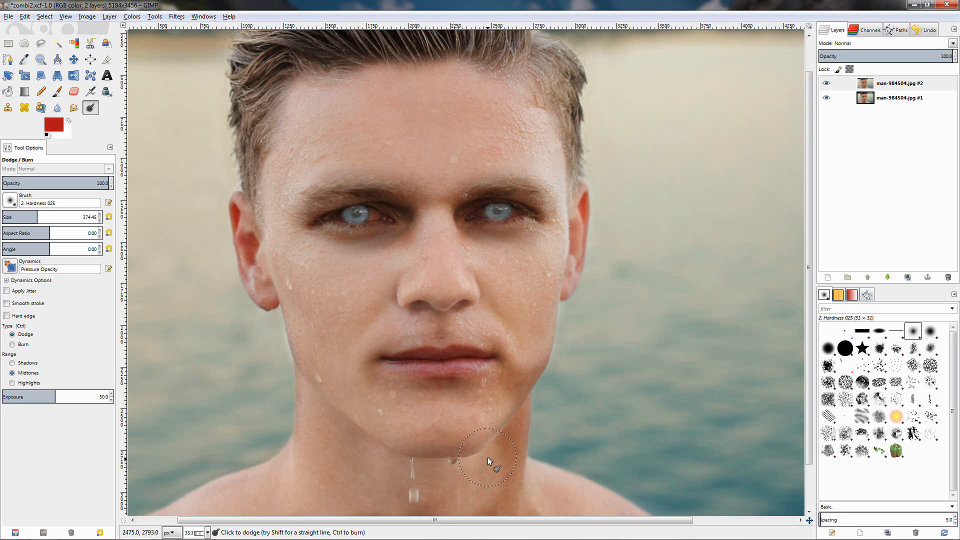
mouse_move(389, 511)
mouse_down()
mouse_move(559, 517)
mouse_move(632, 534)
mouse_move(542, 492)
mouse_move(491, 486)
mouse_move(503, 419)
mouse_move(503, 466)
mouse_up()
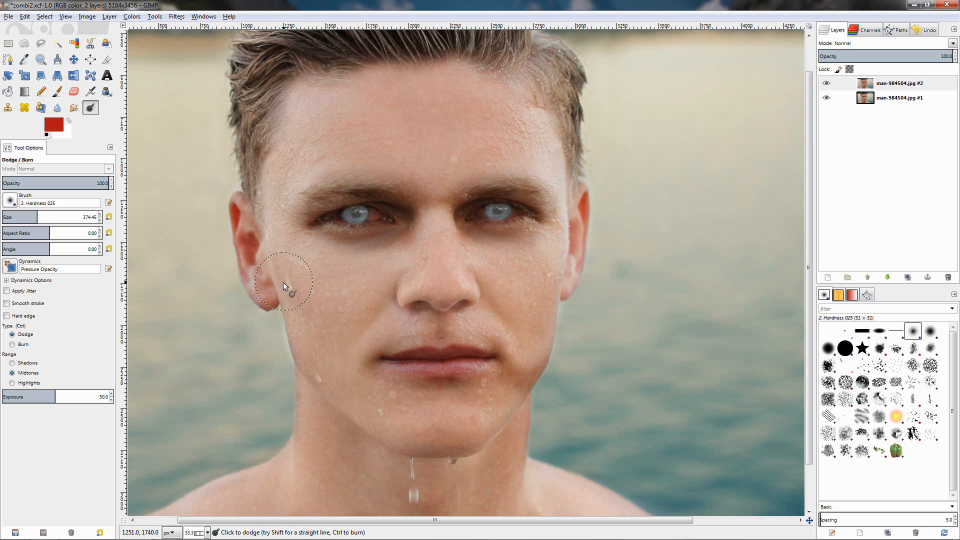
drag(272, 288, 268, 251)
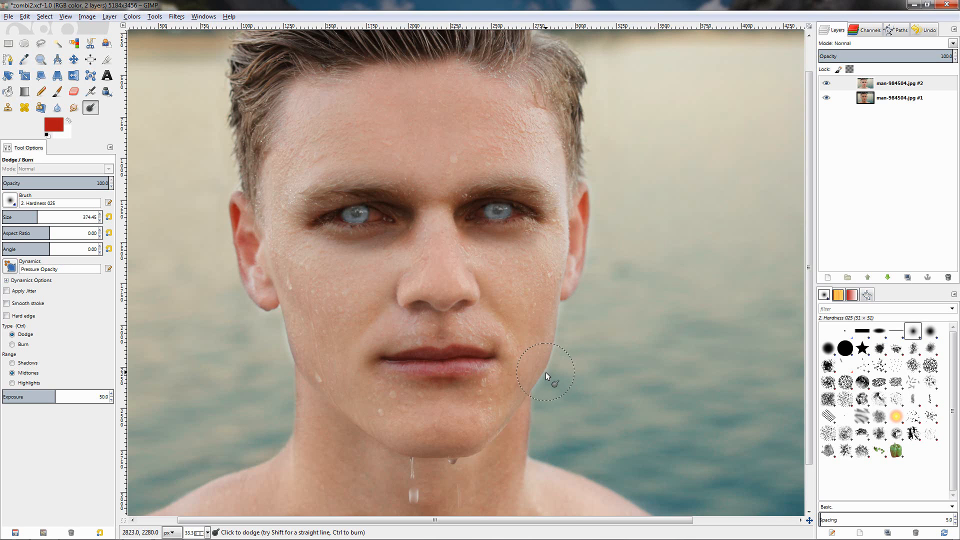
Duplicate the man-984504.jpg #1 layer and make the retouched man-984504.jpg #2 layer active again
click(881, 100)
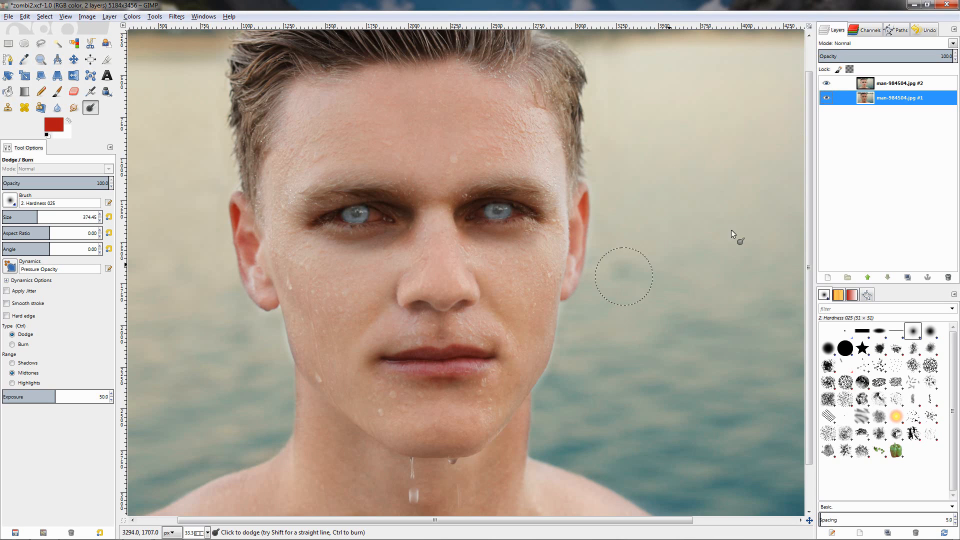
click(908, 277)
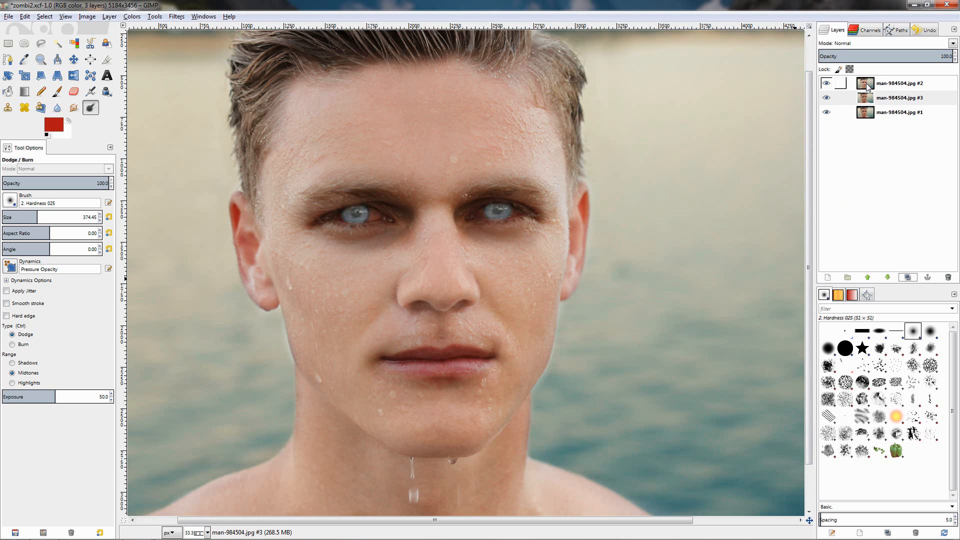
click(866, 86)
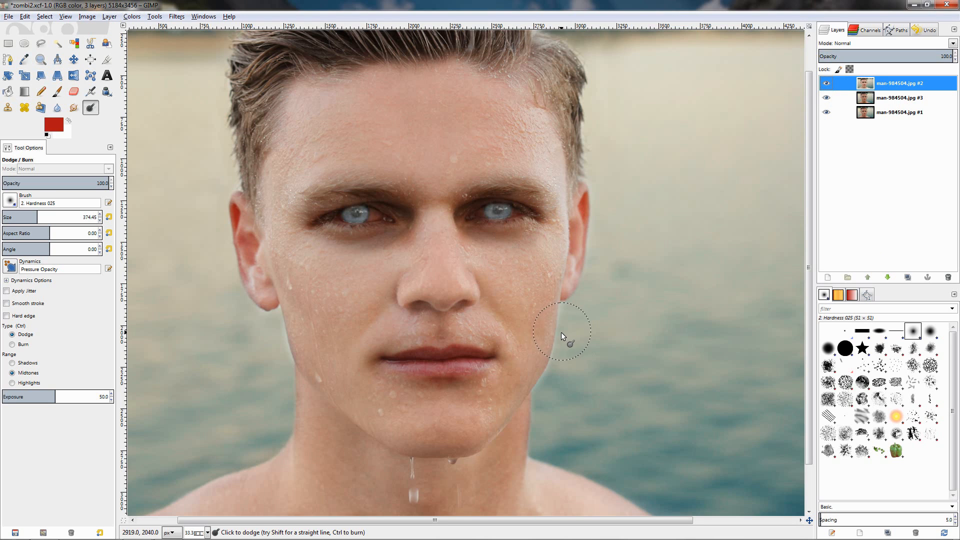
Choose the Eraser tool and reduce its brush size to 42.84
click(71, 98)
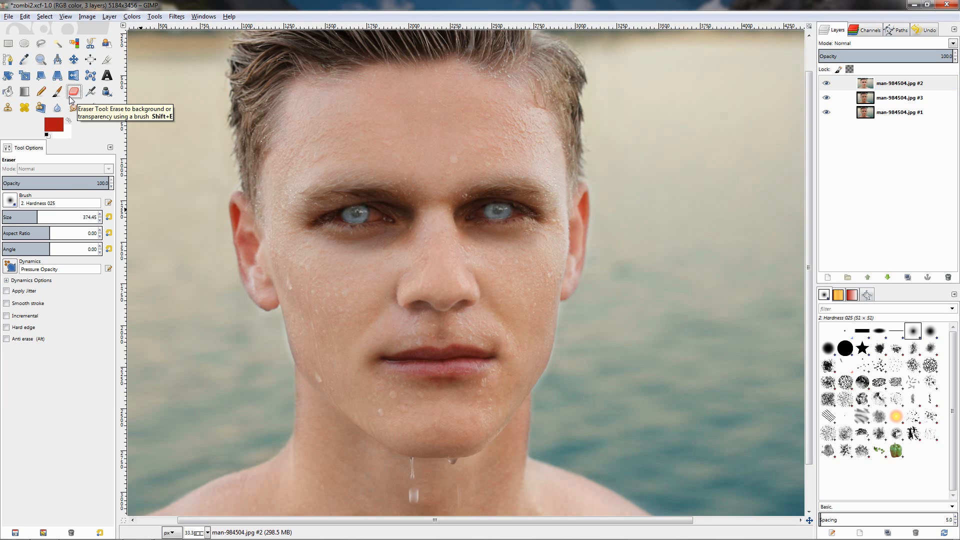
click(21, 217)
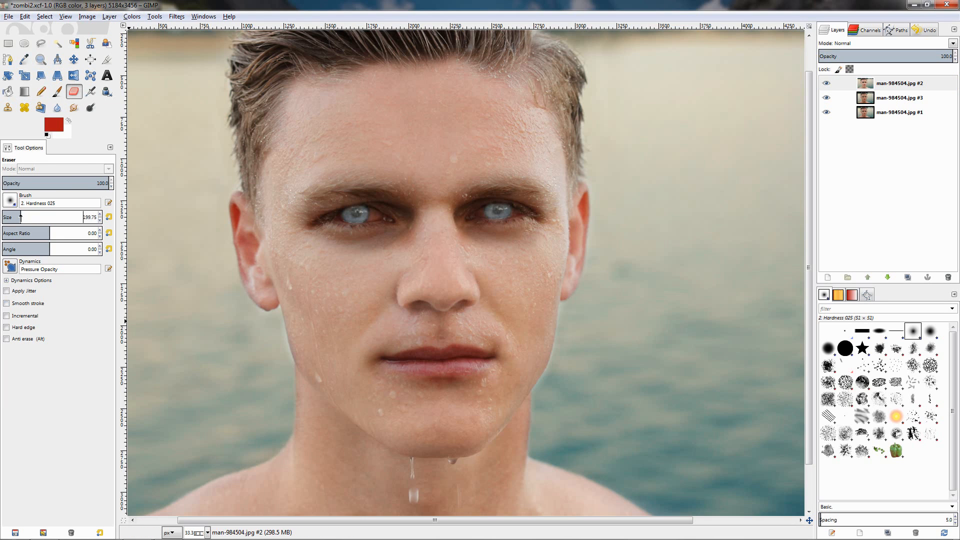
drag(21, 216, 5, 217)
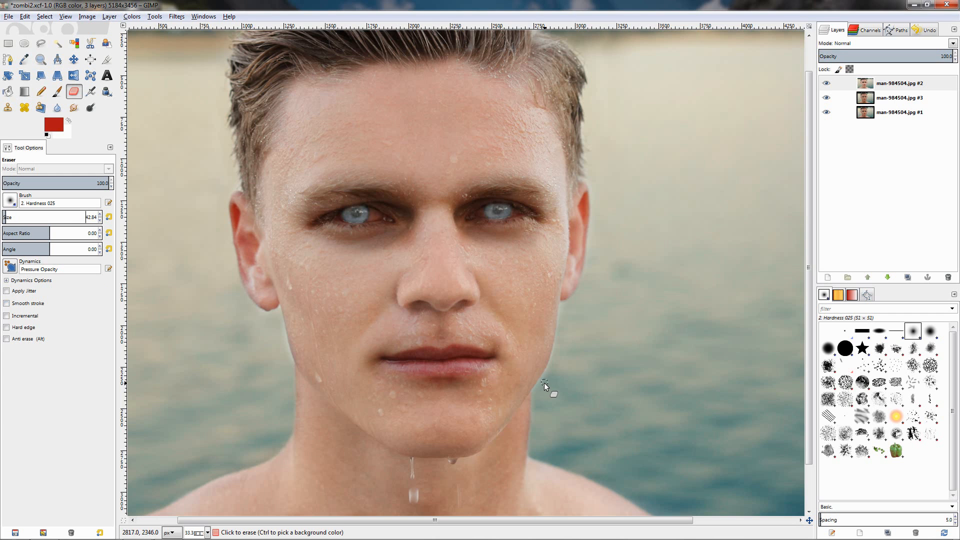
scroll(544, 382, up, 4)
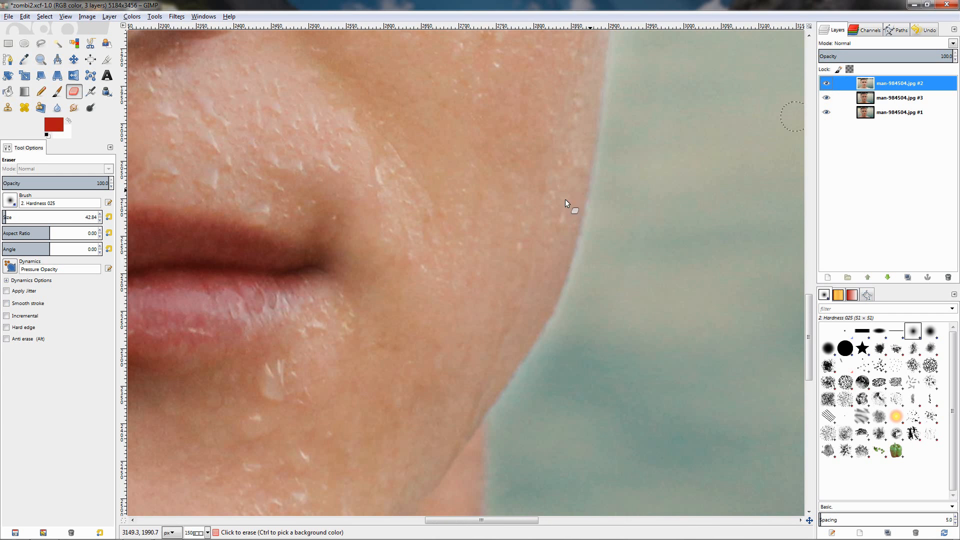
drag(497, 431, 504, 415)
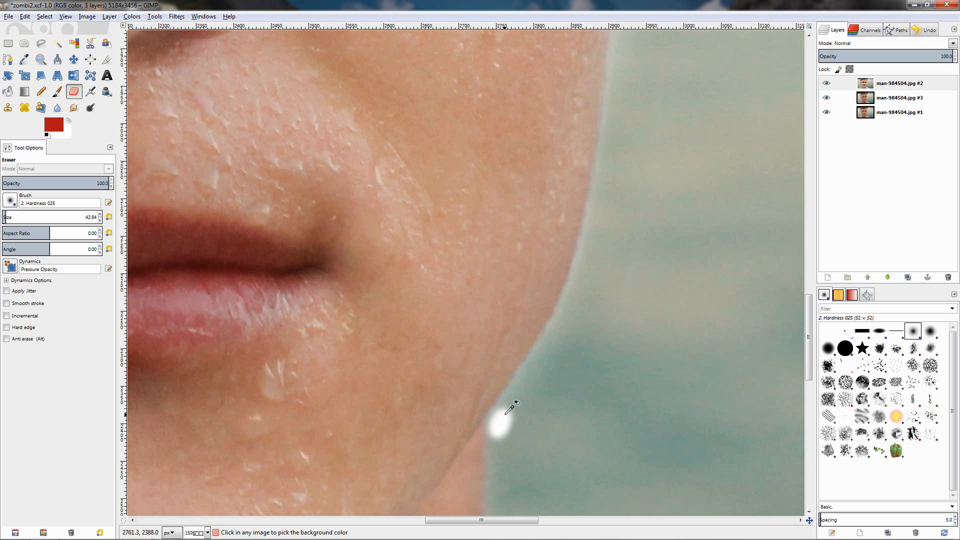
key(ctrl+z)
Add an alpha channel to the man-984504.jpg #2 layer and erase the light halo along the jaw on the image's right side
right_click(856, 85)
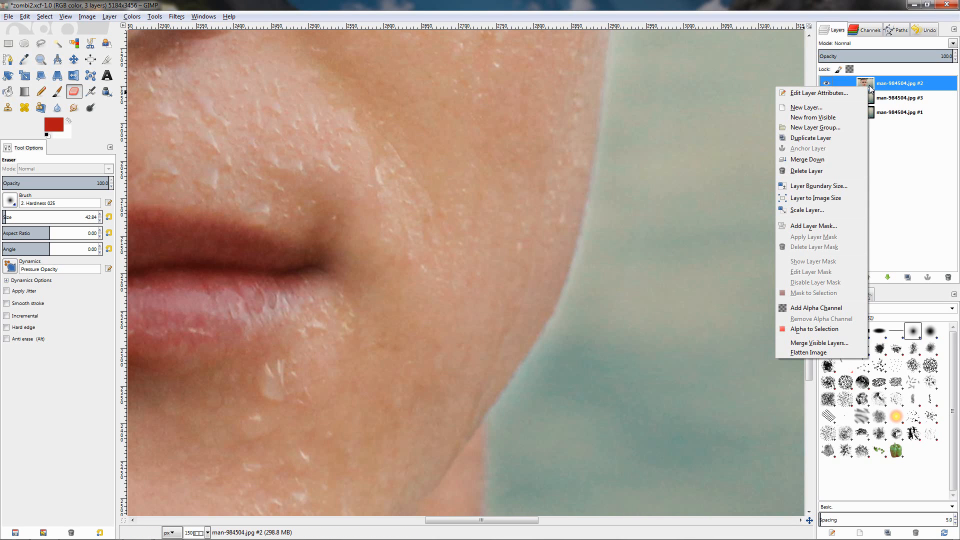
click(788, 329)
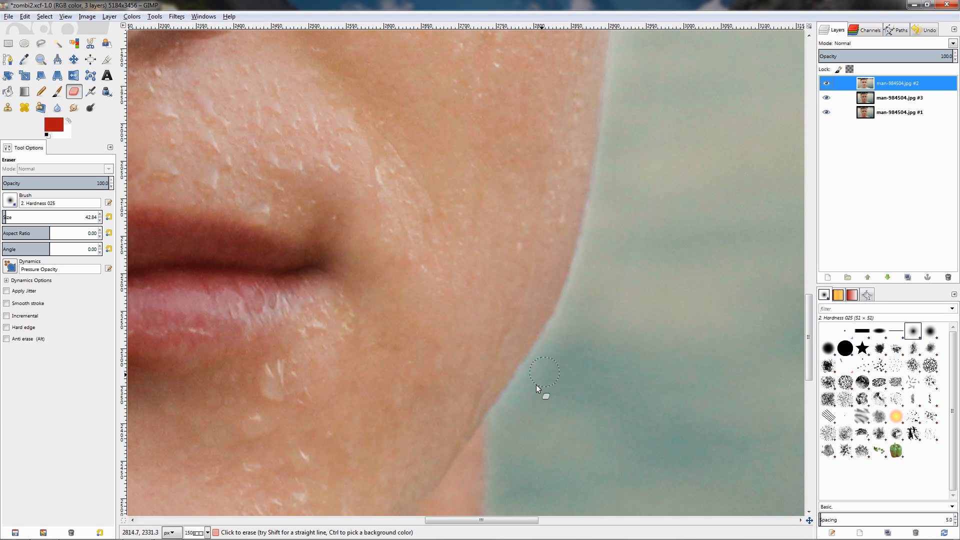
drag(500, 426, 506, 411)
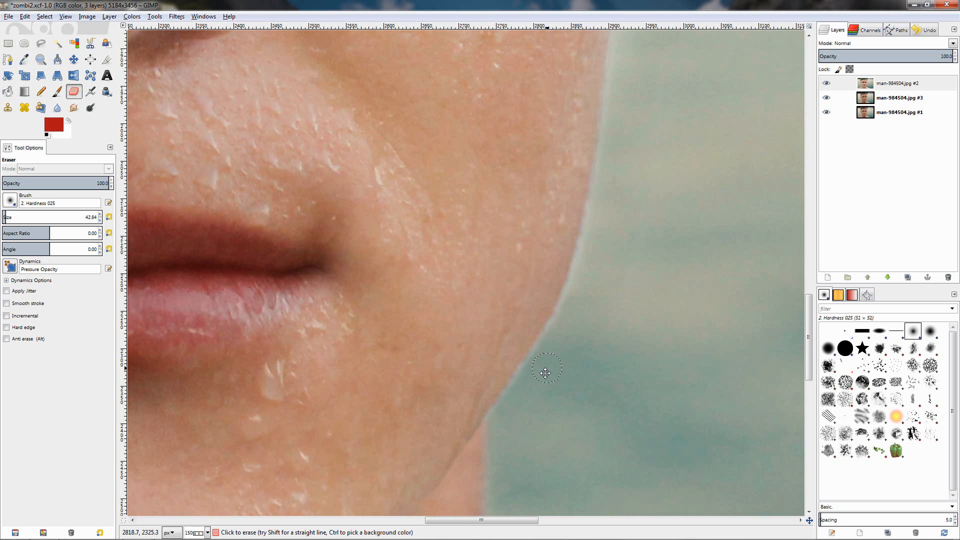
drag(545, 372, 520, 409)
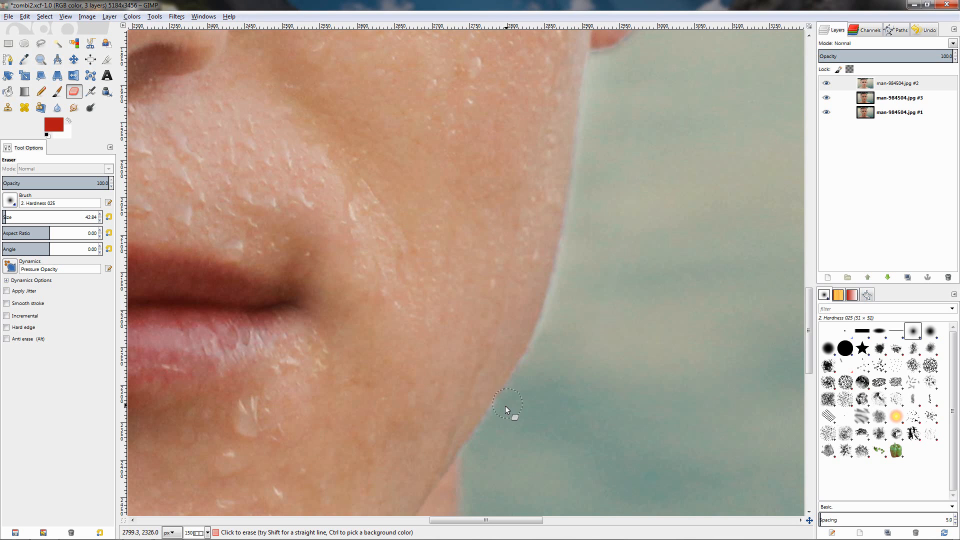
drag(537, 376, 491, 422)
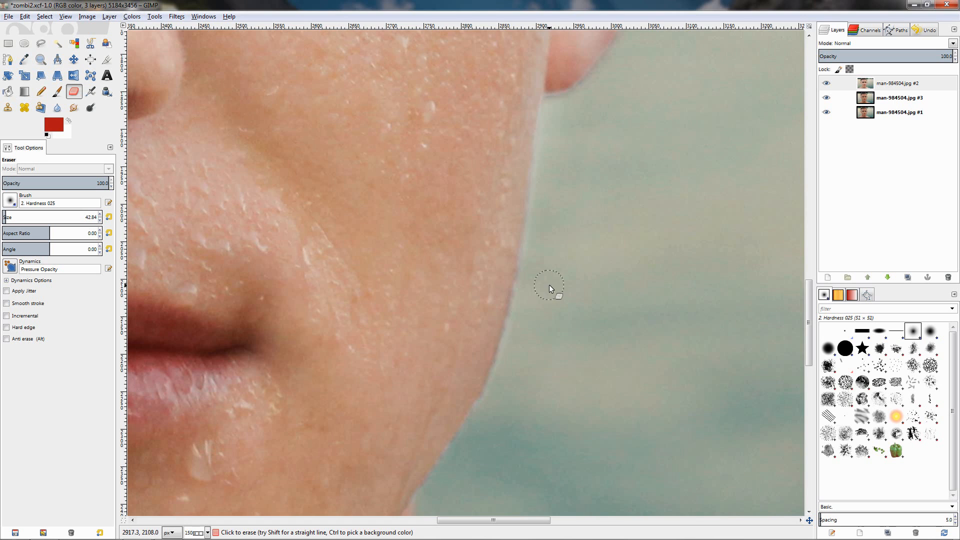
drag(549, 285, 510, 388)
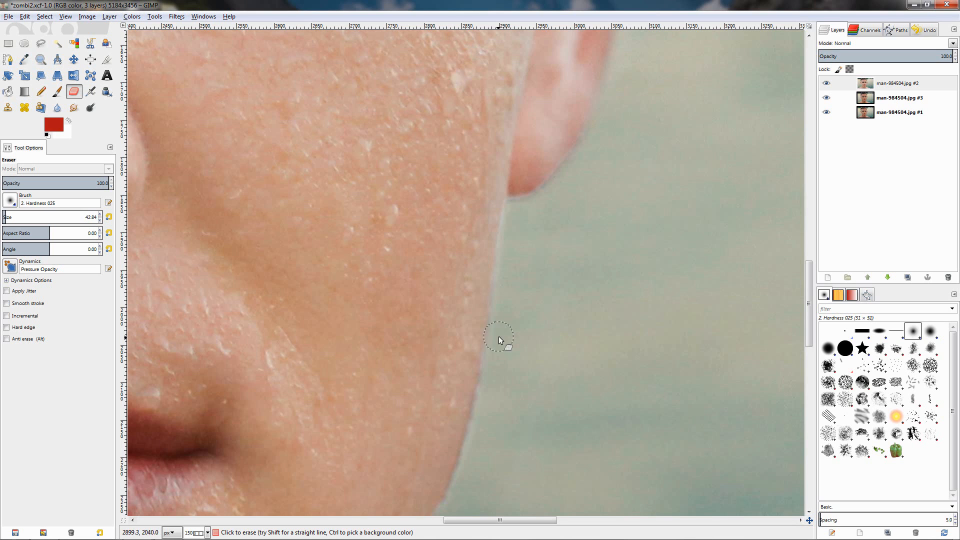
drag(470, 455, 530, 342)
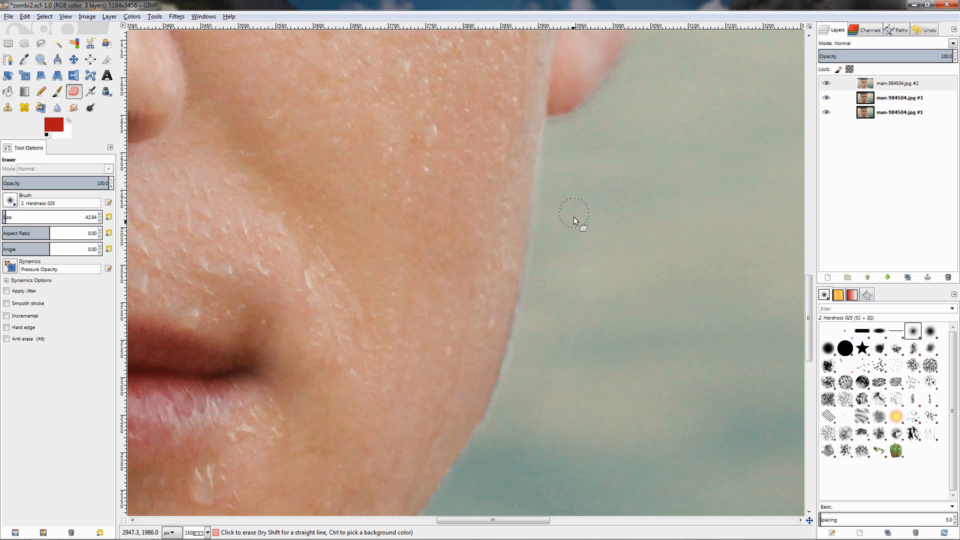
Erase the light halo along the jaw below the ear on the image's left side
scroll(518, 326, down, 4)
drag(234, 316, 396, 321)
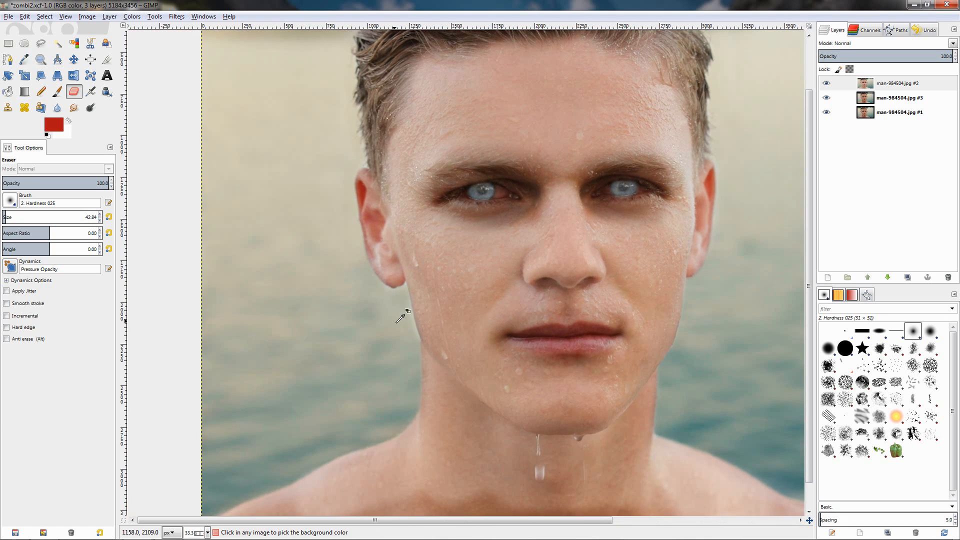
scroll(397, 322, up, 4)
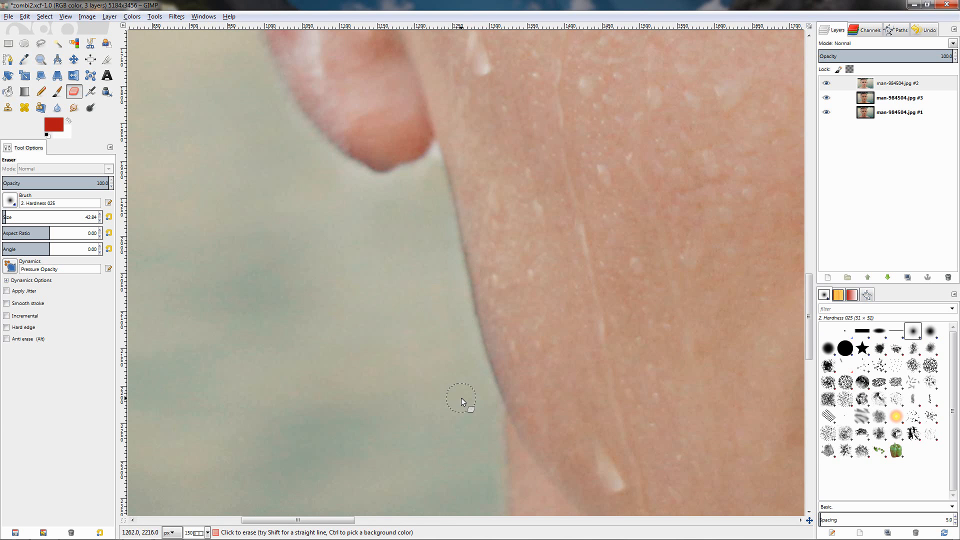
scroll(461, 398, down, 5)
scroll(262, 305, up, 6)
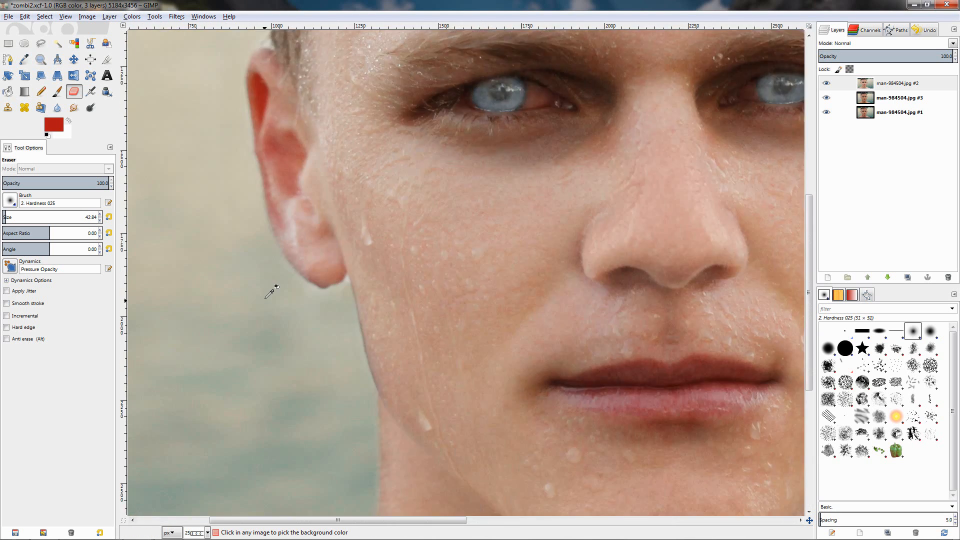
Reduce the eraser brush size to 17.84 and erase the halo around the earlobe on the image's left side
key(bracketleft)
key(bracketleft)
key(bracketleft)
key(bracketleft)
key(bracketleft)
key(bracketleft)
key(bracketleft)
key(bracketleft)
key(bracketleft)
key(bracketleft)
key(bracketleft)
key(bracketleft)
key(bracketleft)
key(bracketleft)
key(bracketleft)
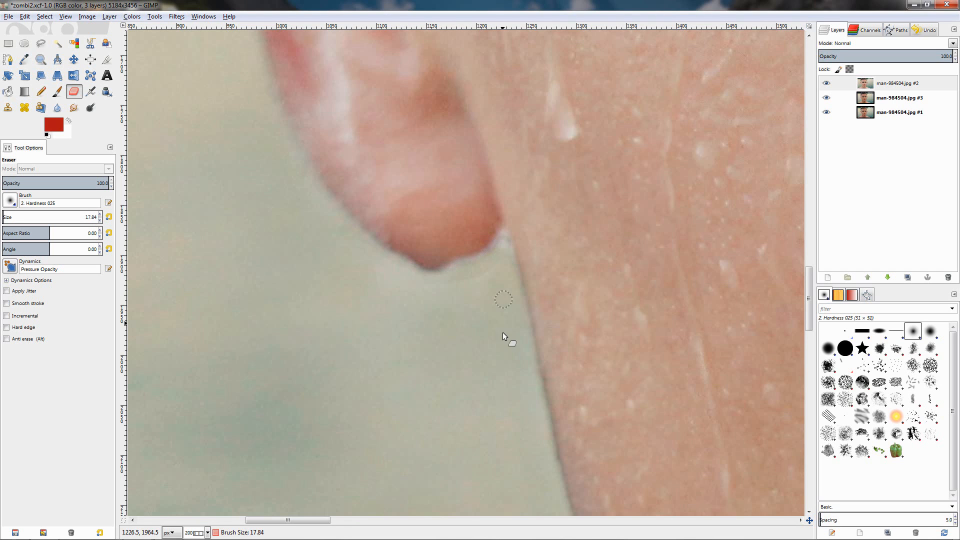
Erase the remaining light halo along both edges of the neck where it meets the shoulders
scroll(502, 332, down, 7)
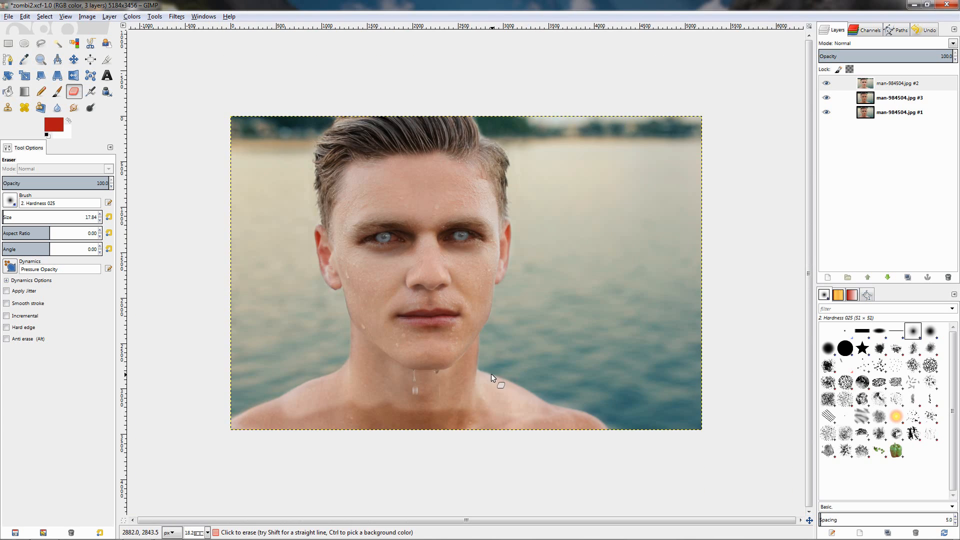
scroll(492, 374, up, 6)
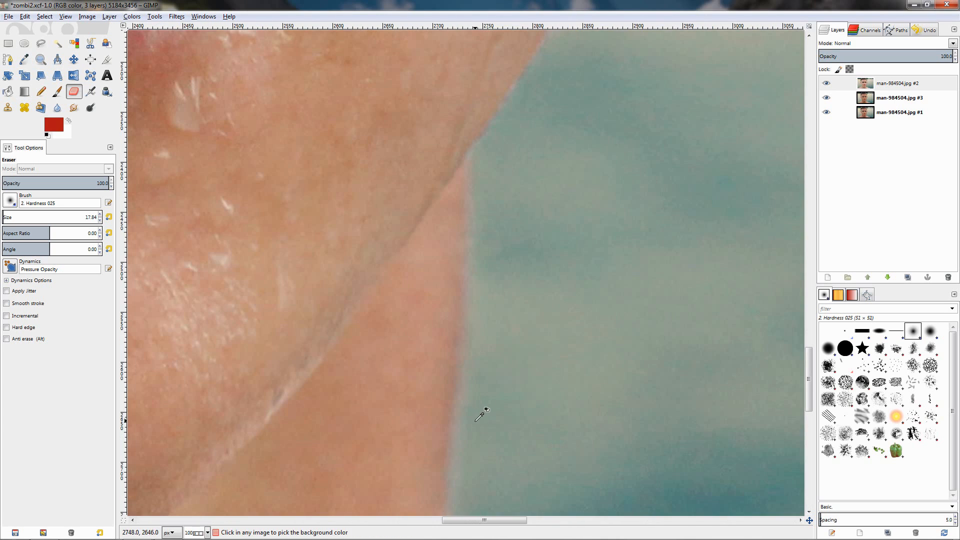
scroll(502, 315, up, 2)
drag(551, 383, 538, 189)
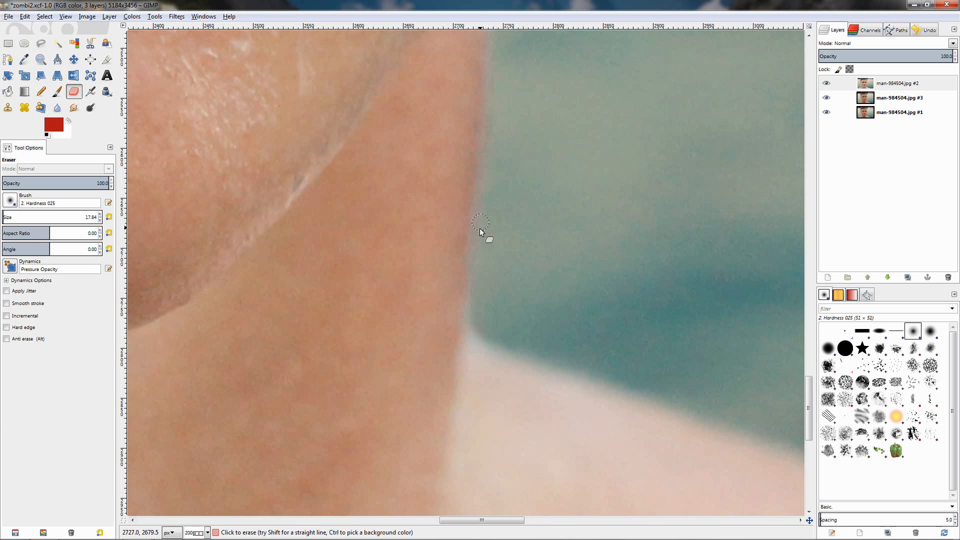
scroll(472, 322, down, 6)
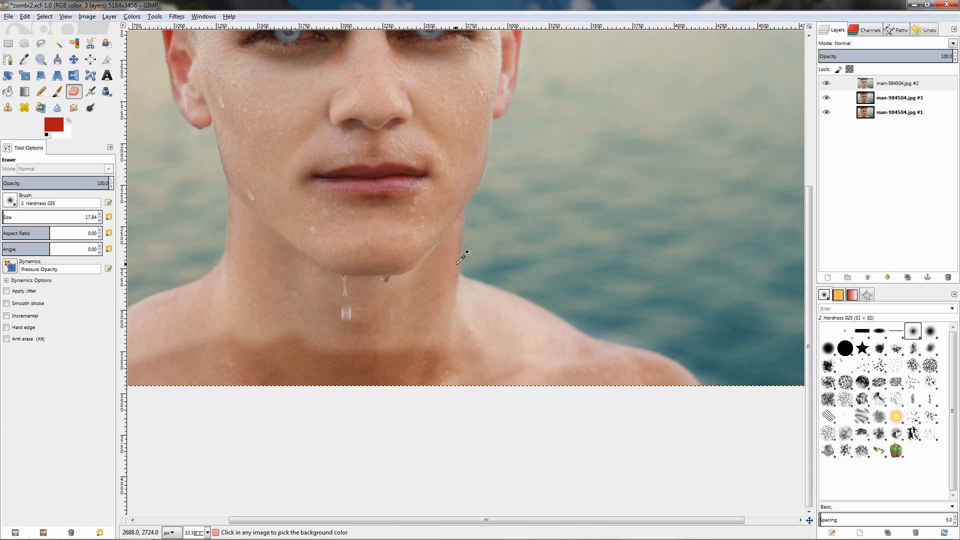
ctrl+scroll(368, 335, up, 4)
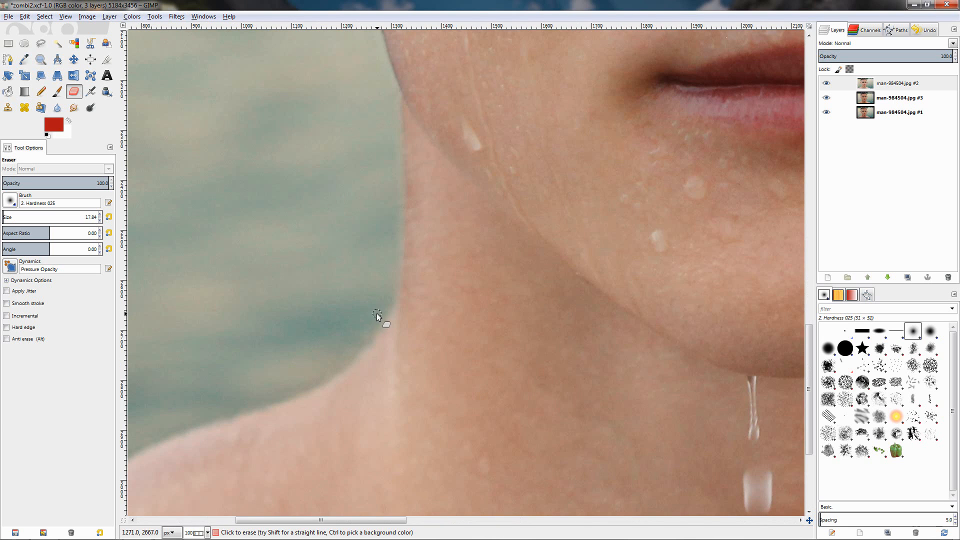
ctrl+scroll(405, 270, down, 3)
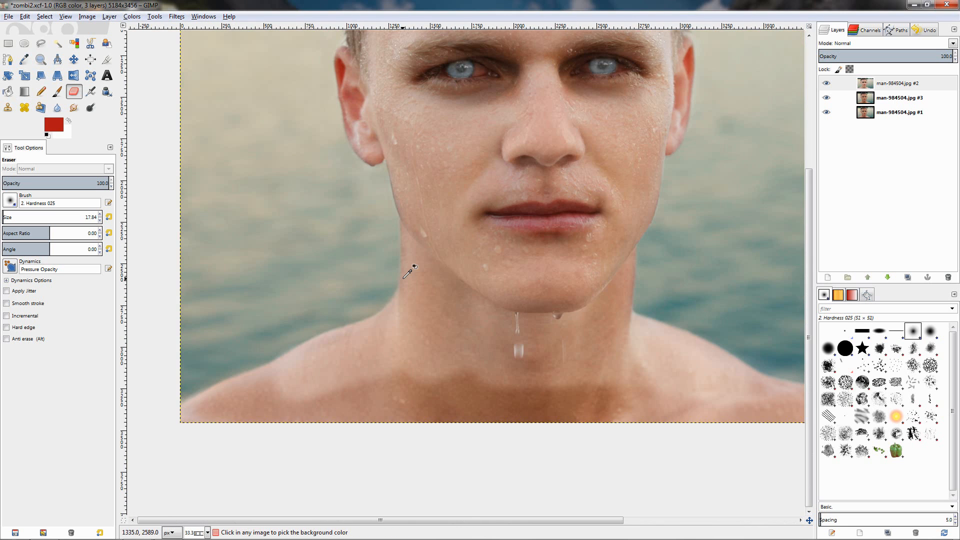
ctrl+scroll(412, 241, down, 1)
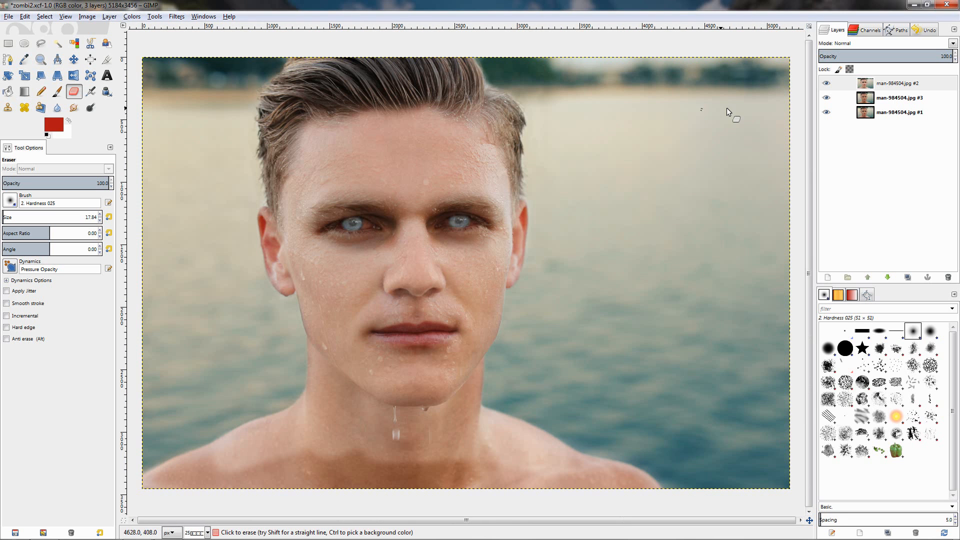
Merge the man-984504.jpg #2 layer down into the man-984504.jpg #3 layer
right_click(898, 88)
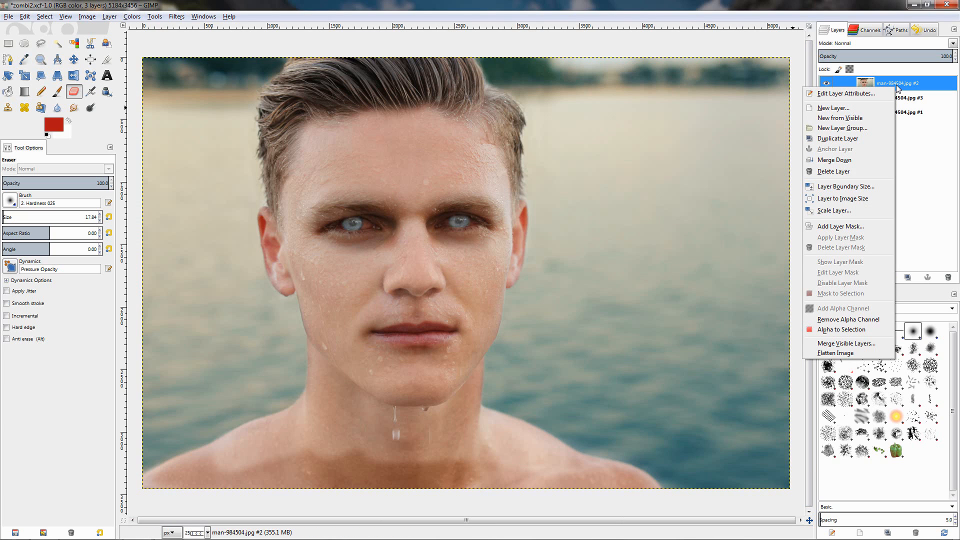
click(849, 161)
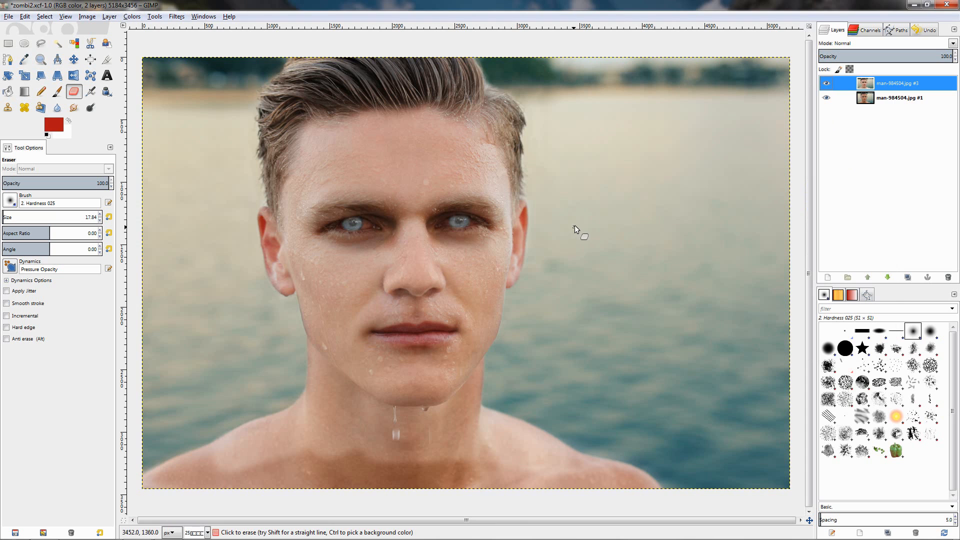
drag(575, 226, 606, 210)
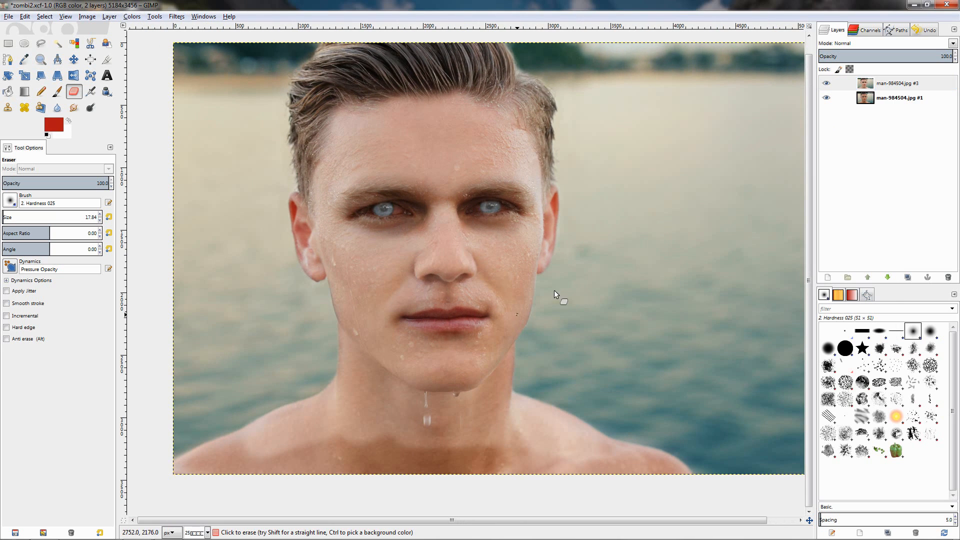
key(m)
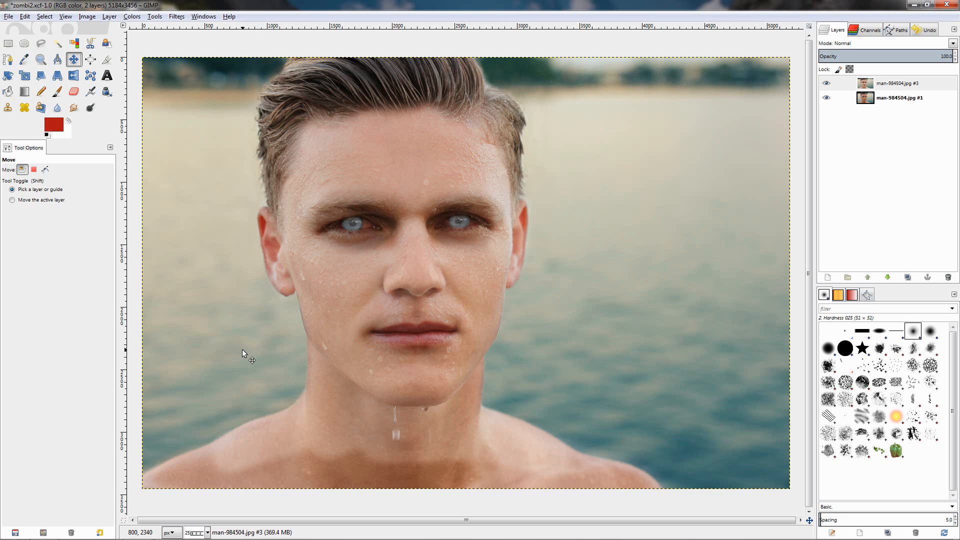
click(107, 59)
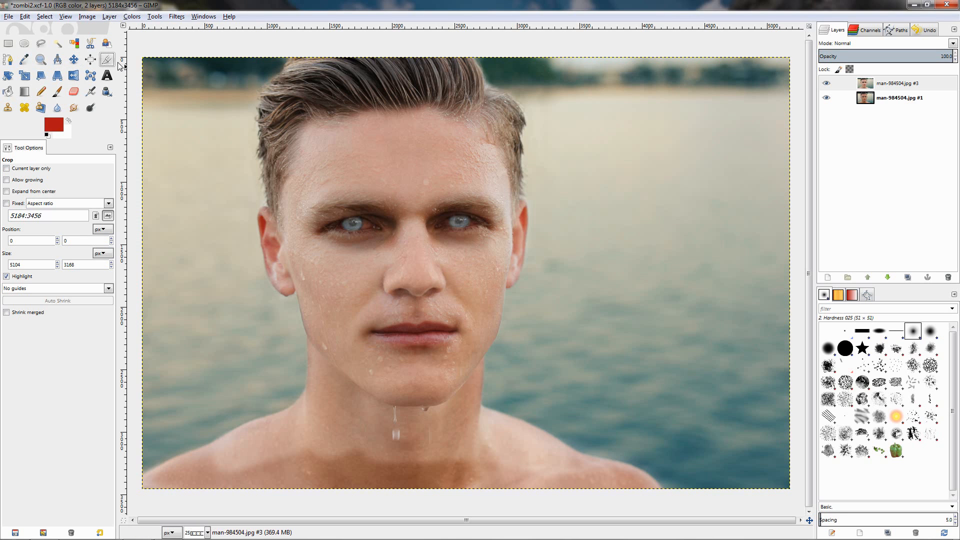
drag(139, 54, 792, 452)
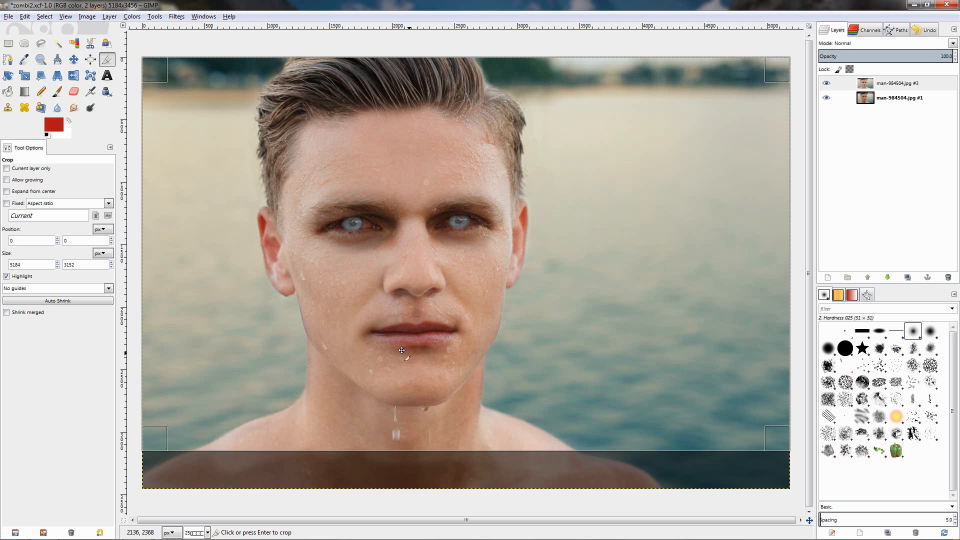
click(73, 59)
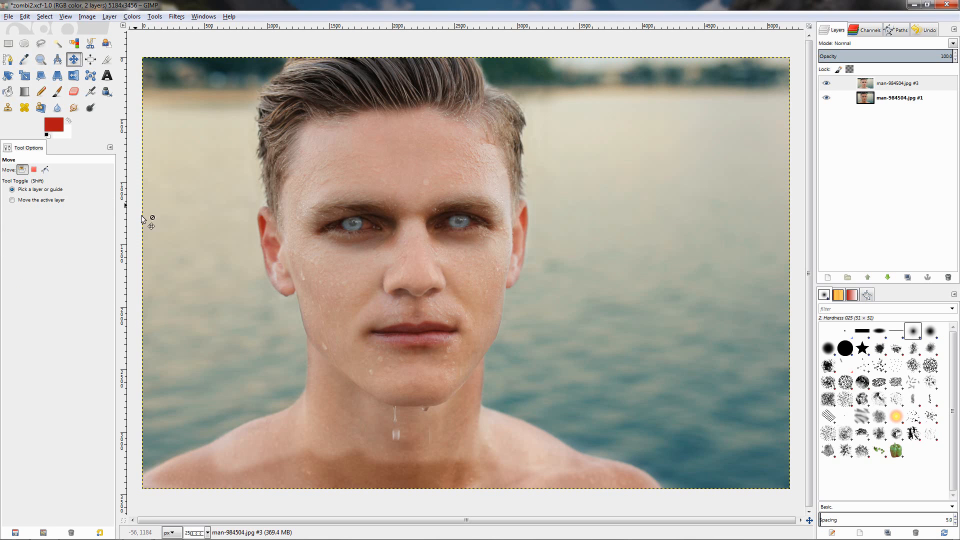
click(467, 130)
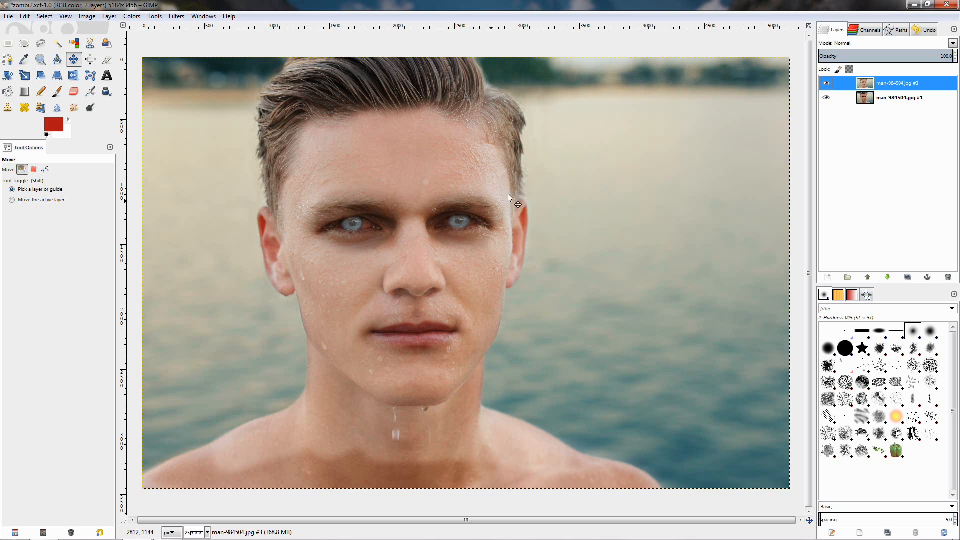
Duplicate the man-984504.jpg #1 layer, keep the copy active and hide the man-984504.jpg #3 layer
click(866, 98)
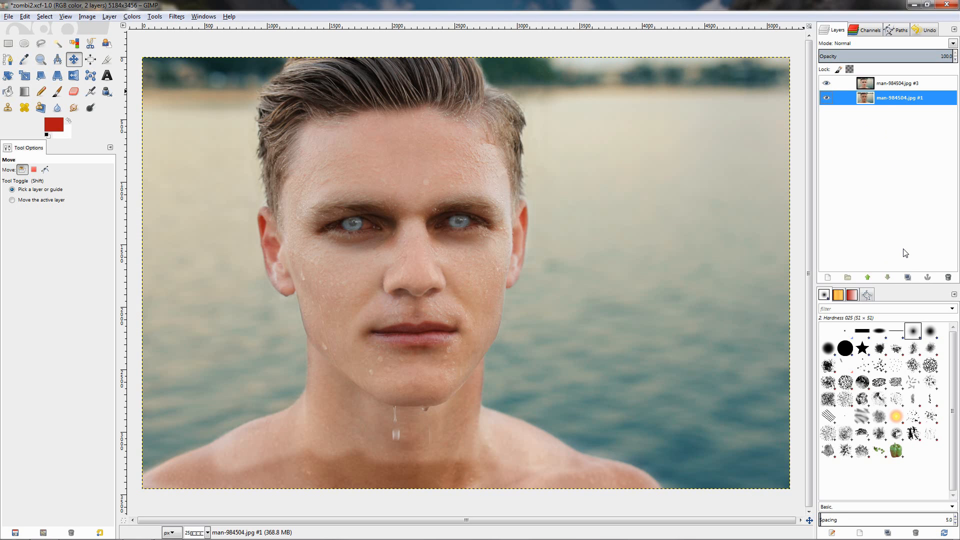
click(907, 277)
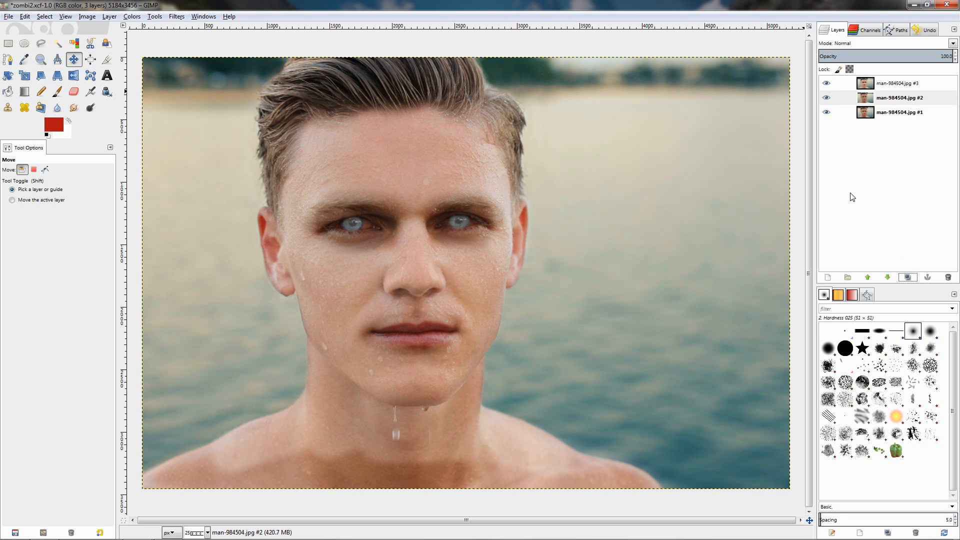
click(889, 99)
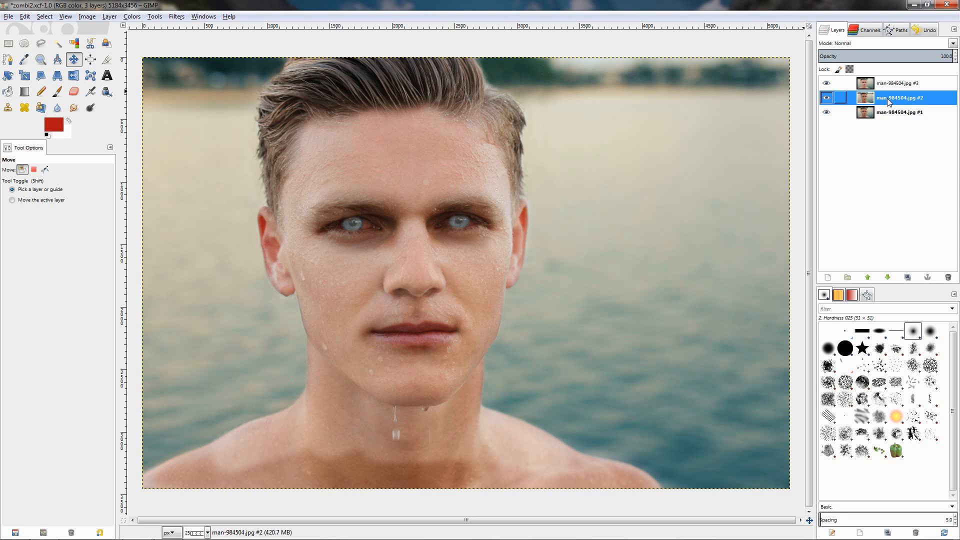
click(826, 83)
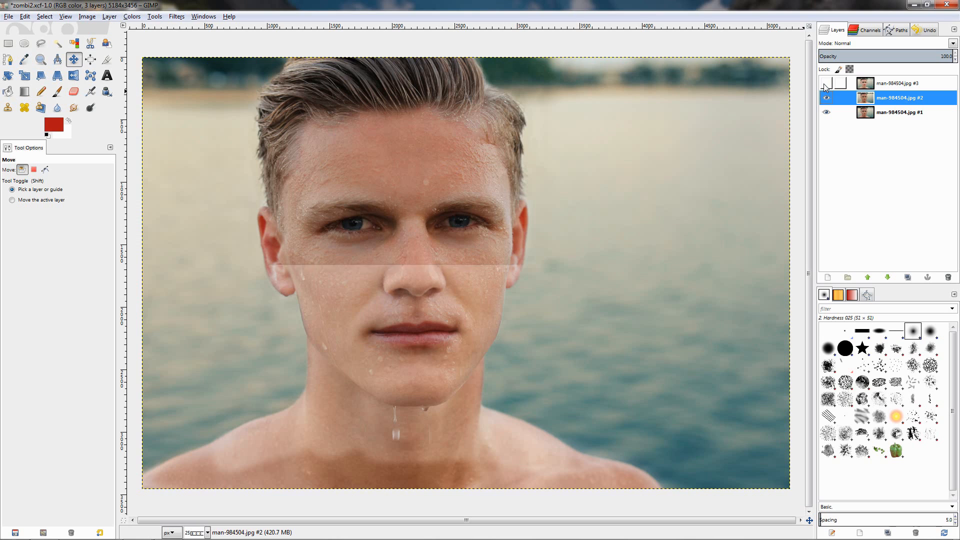
Dodge the midtones of the shoulders and chest on the man-984504.jpg #2 layer with a brush size of 314.82
click(90, 108)
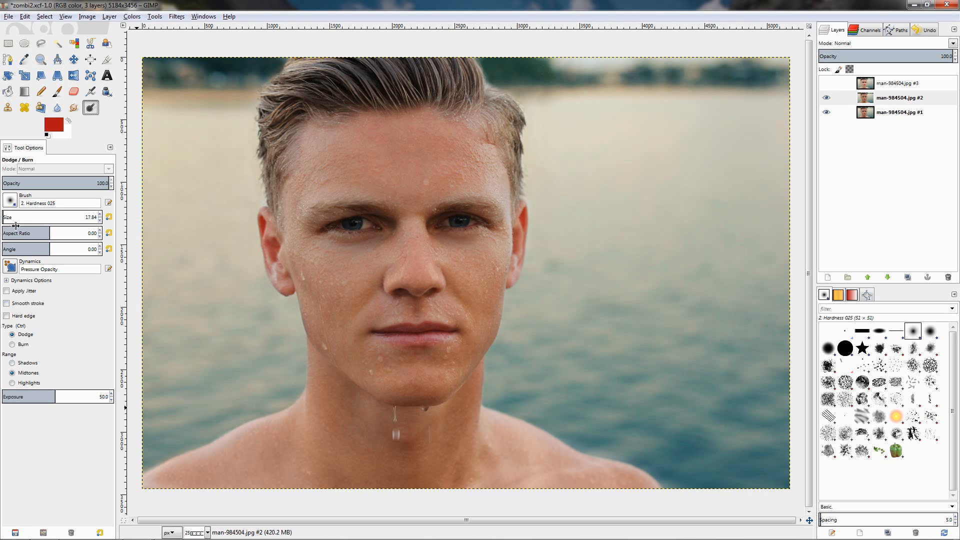
drag(6, 217, 24, 217)
drag(24, 217, 32, 218)
mouse_move(282, 452)
mouse_down()
mouse_move(232, 458)
mouse_move(299, 429)
mouse_up()
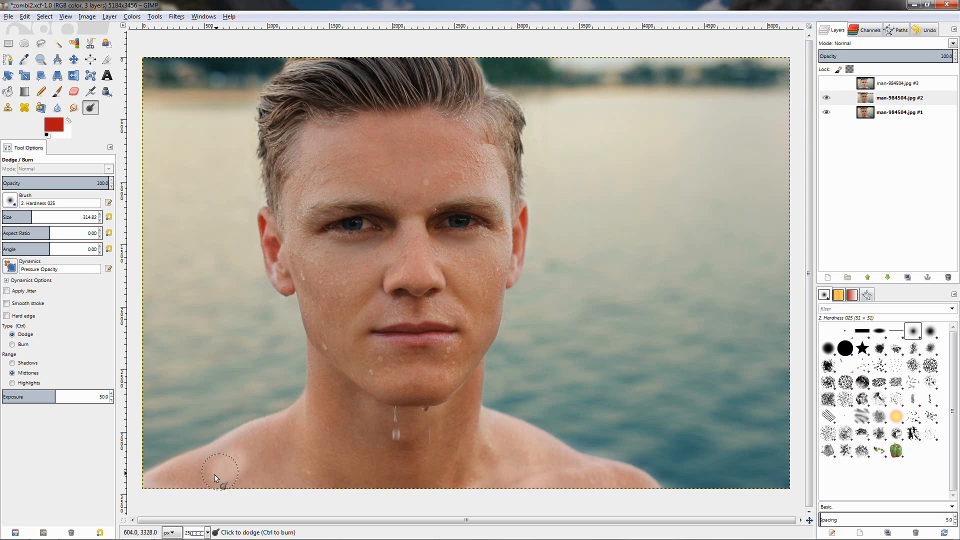
mouse_move(188, 479)
mouse_down()
mouse_move(154, 489)
mouse_move(240, 447)
mouse_move(301, 461)
mouse_move(216, 486)
mouse_move(322, 476)
mouse_move(396, 485)
mouse_move(278, 477)
mouse_move(341, 457)
mouse_move(266, 449)
mouse_move(418, 457)
mouse_move(345, 449)
mouse_move(456, 454)
mouse_move(398, 475)
mouse_move(484, 480)
mouse_move(394, 481)
mouse_move(590, 482)
mouse_move(642, 493)
mouse_move(617, 479)
mouse_move(597, 477)
mouse_move(628, 489)
mouse_move(496, 464)
mouse_move(461, 465)
mouse_move(459, 488)
mouse_move(469, 454)
mouse_move(483, 450)
mouse_move(385, 457)
mouse_move(504, 452)
mouse_move(578, 472)
mouse_up()
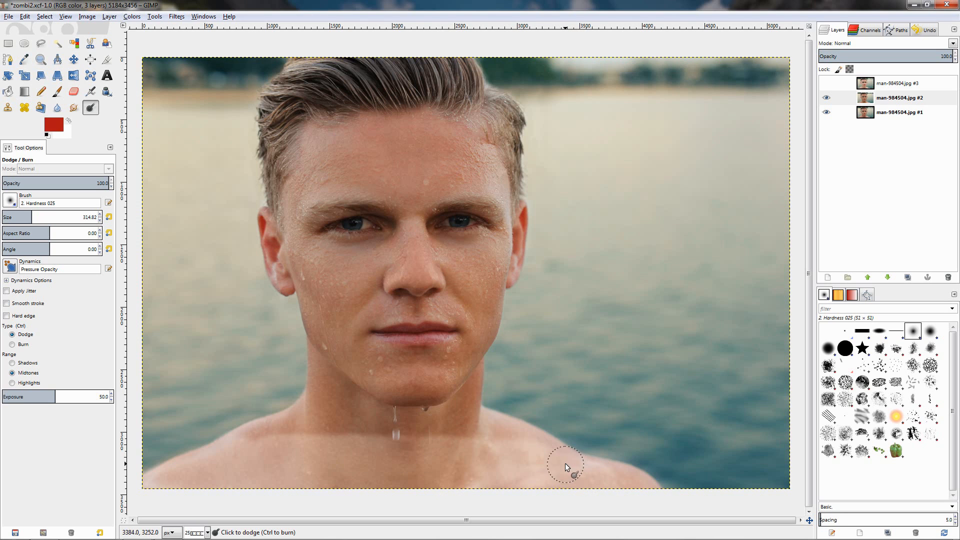
mouse_move(364, 457)
mouse_down()
mouse_move(259, 454)
mouse_move(234, 461)
mouse_move(241, 477)
mouse_up()
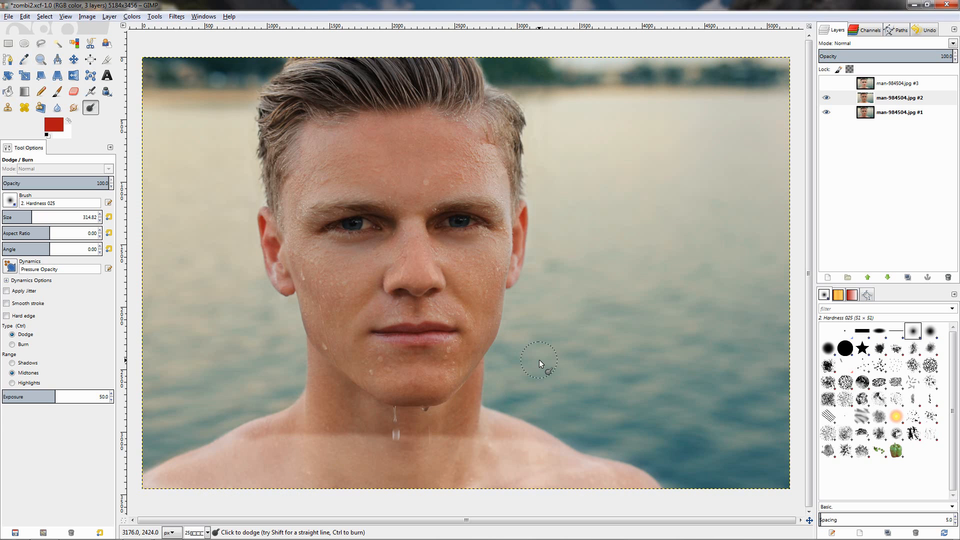
Show the man-984504.jpg #3 layer again, make it active and check whether it has an alpha channel
click(827, 88)
click(871, 85)
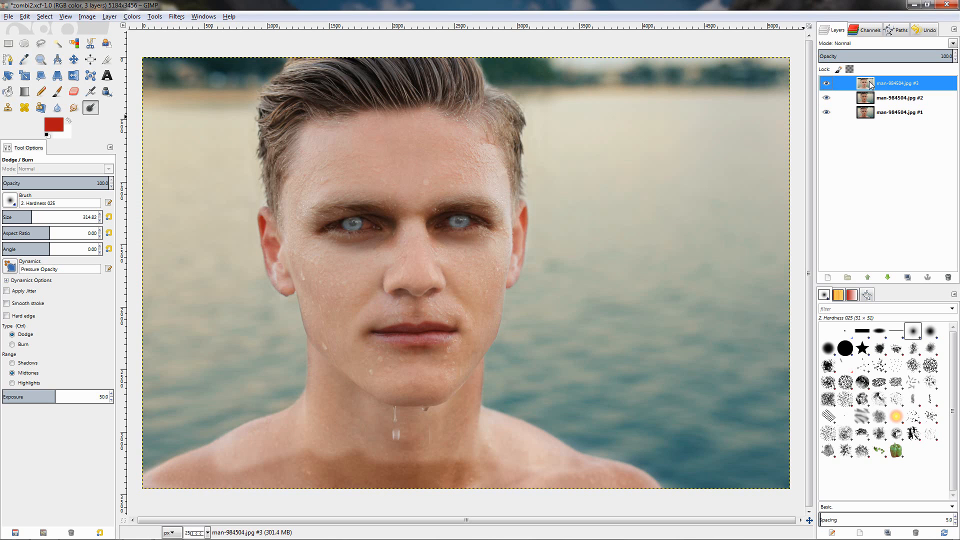
right_click(870, 85)
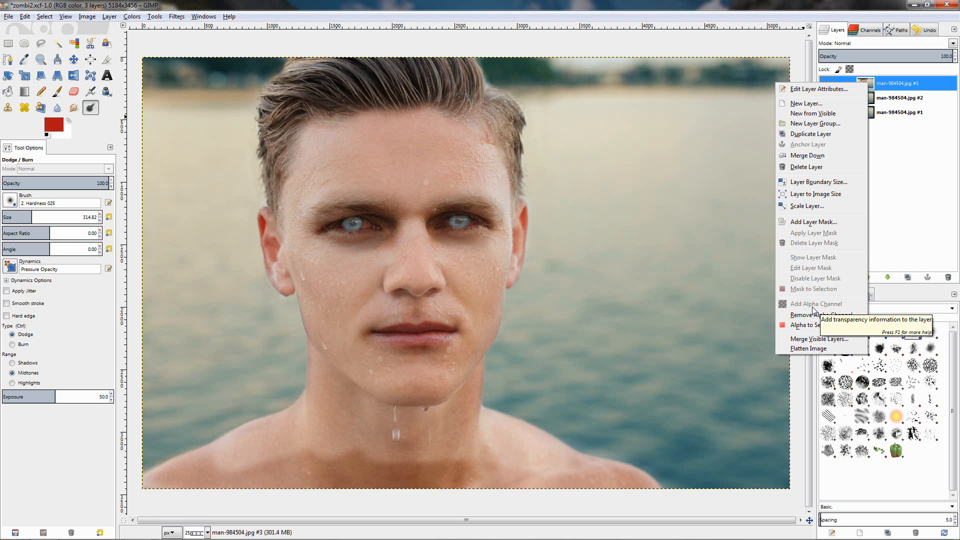
click(718, 6)
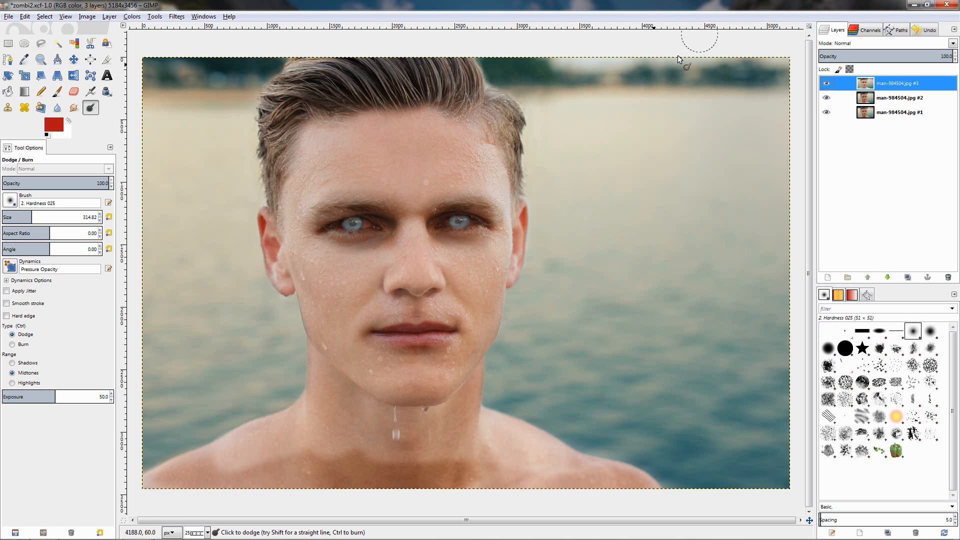
Delete a rectangular strip of 4824 × 728 px across the lower chest from the man-984504.jpg #3 layer and clear the selection
click(10, 49)
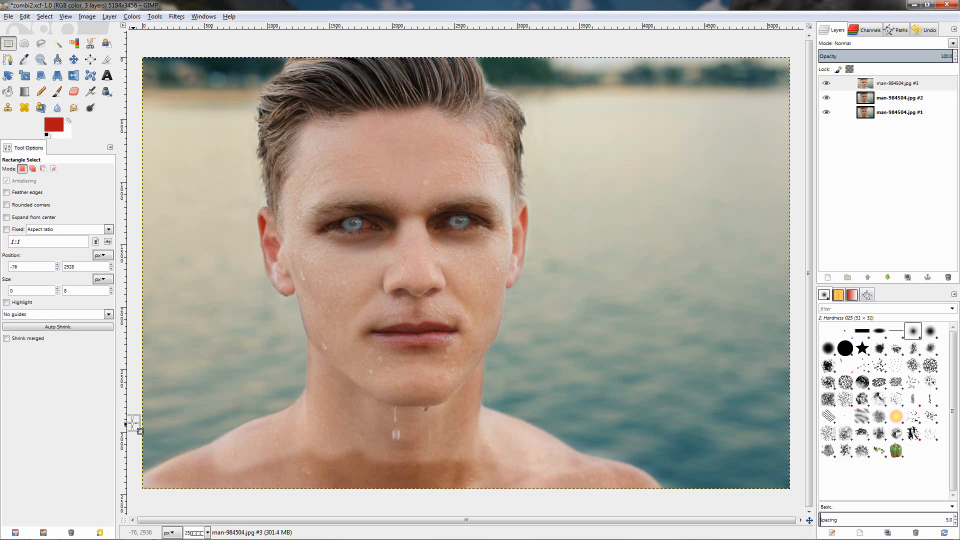
drag(133, 424, 192, 458)
drag(368, 506, 735, 535)
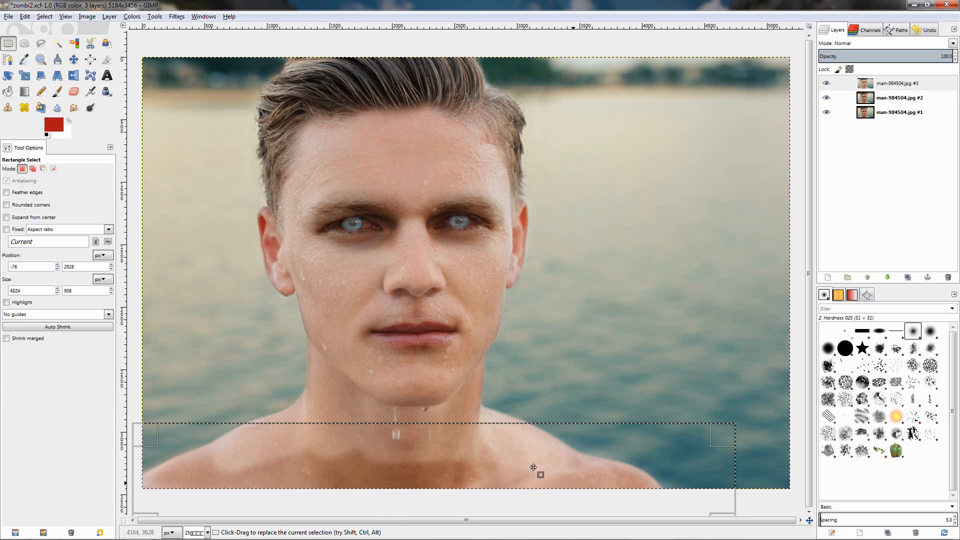
drag(413, 433, 409, 456)
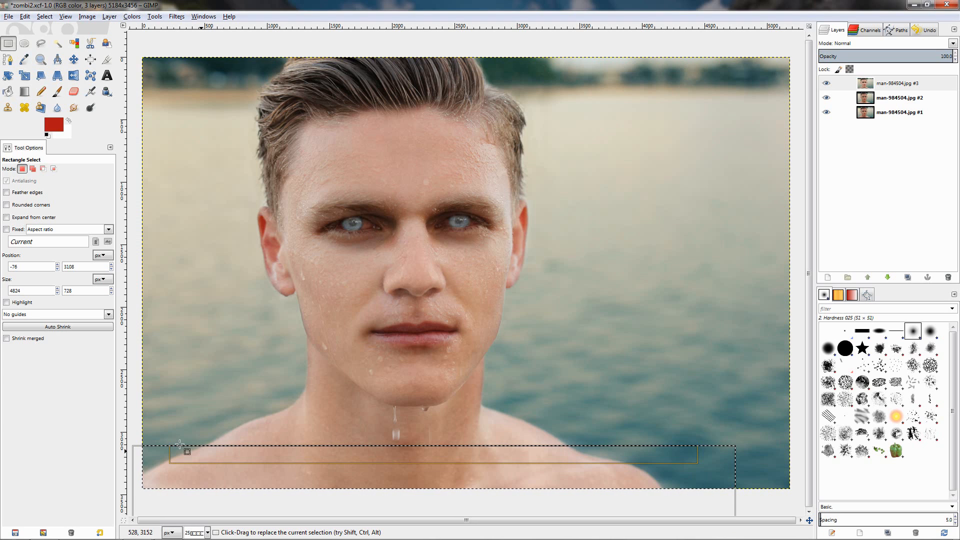
key(ctrl+shift)
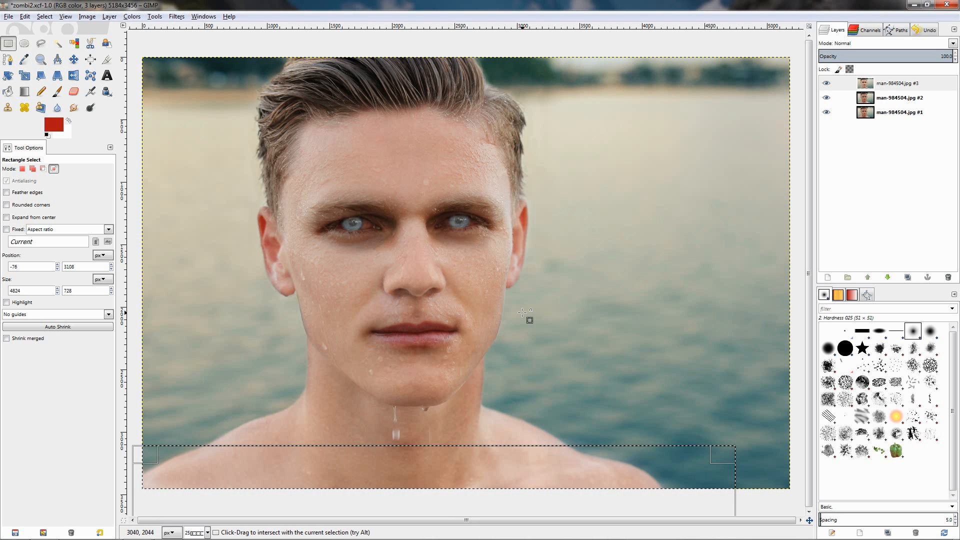
ctrl+shift+click(522, 313)
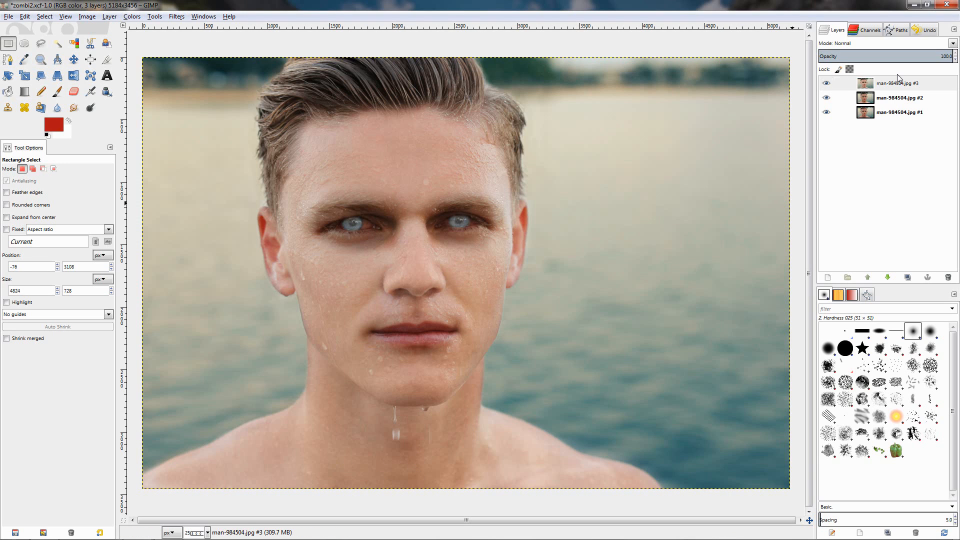
Merge the man-984504.jpg #3 layer down into the man-984504.jpg #2 layer
right_click(893, 86)
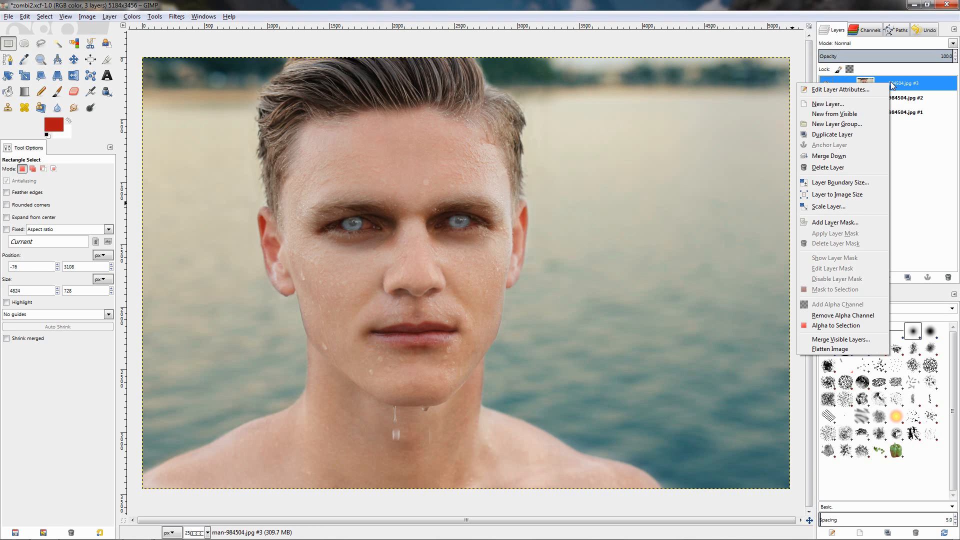
click(837, 158)
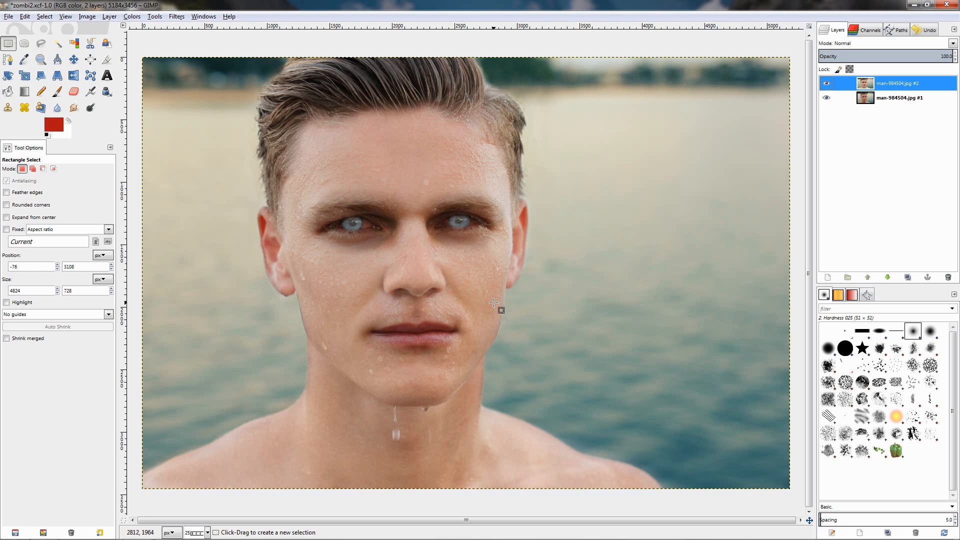
Burn dark circles in the midtones around and under both eyes with the Acrylic 01 brush at size 314.82
click(95, 111)
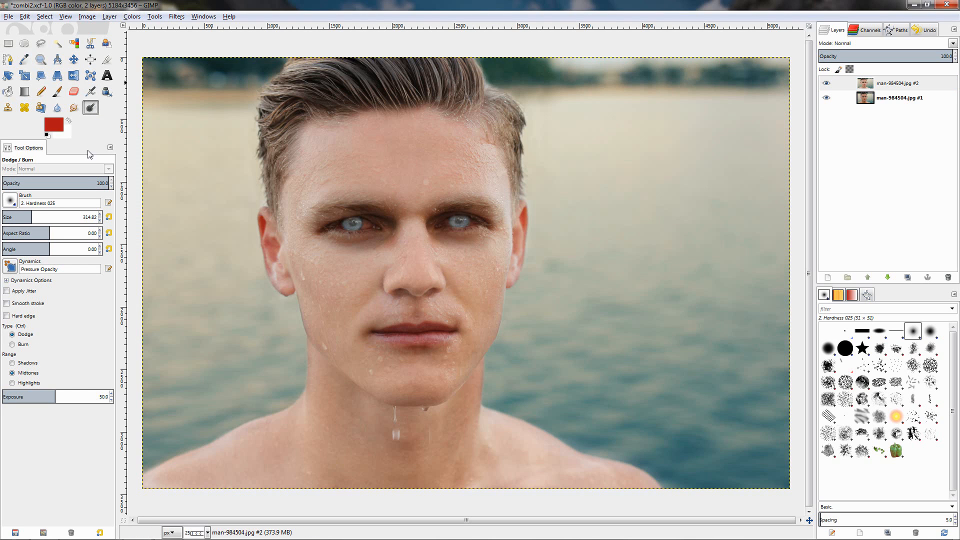
click(24, 345)
click(882, 351)
click(883, 354)
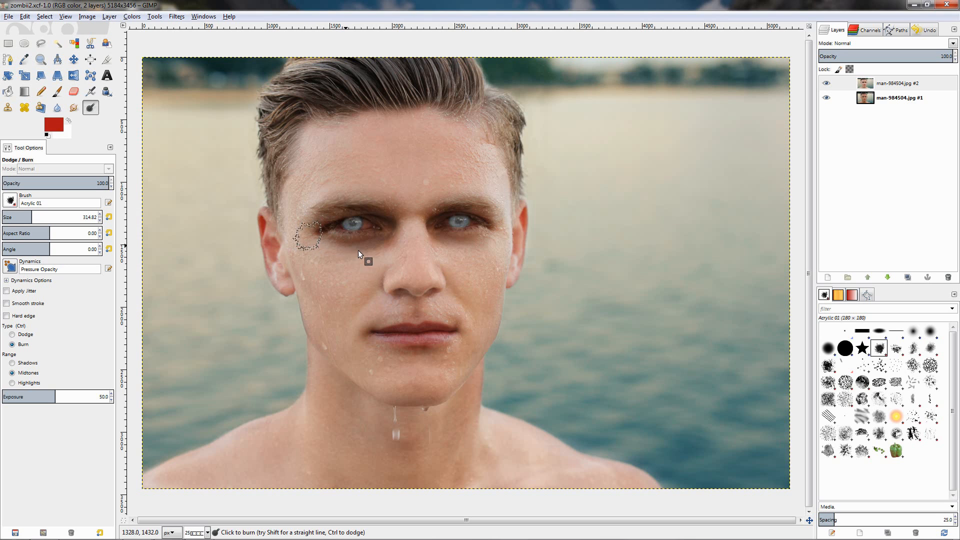
drag(358, 250, 422, 217)
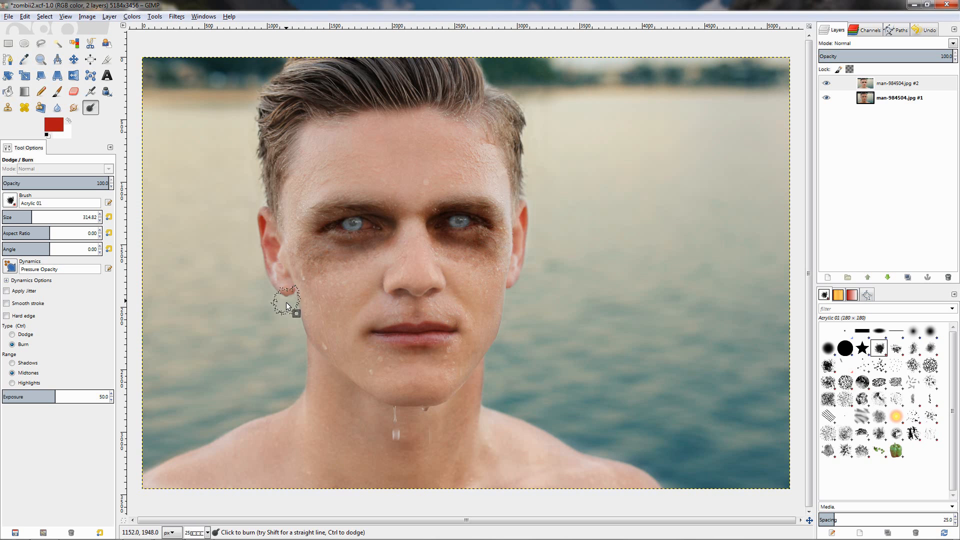
drag(333, 250, 311, 244)
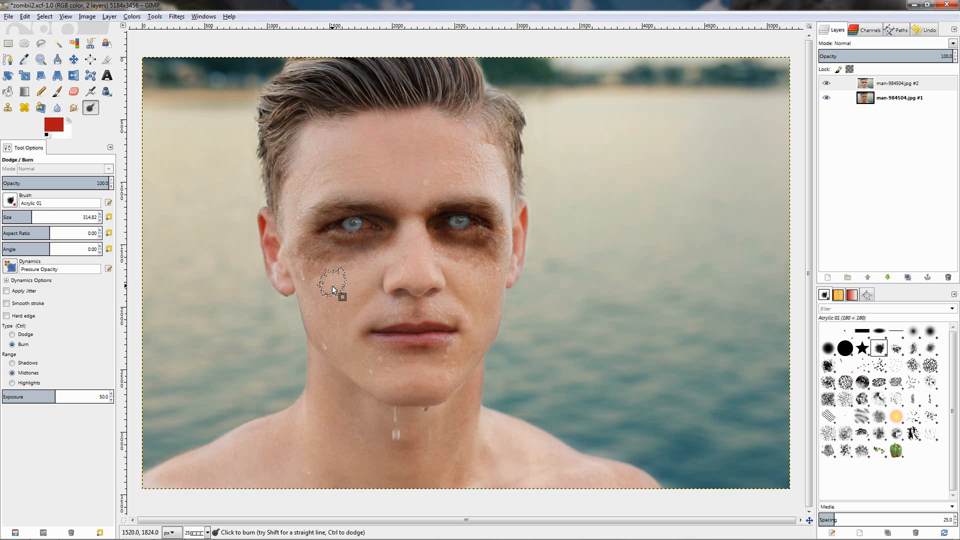
Deepen the burned shadows below both eyes and toward their outer corners with the same brush
ctrl+scroll(356, 281, down, 1)
ctrl+scroll(356, 282, up, 1)
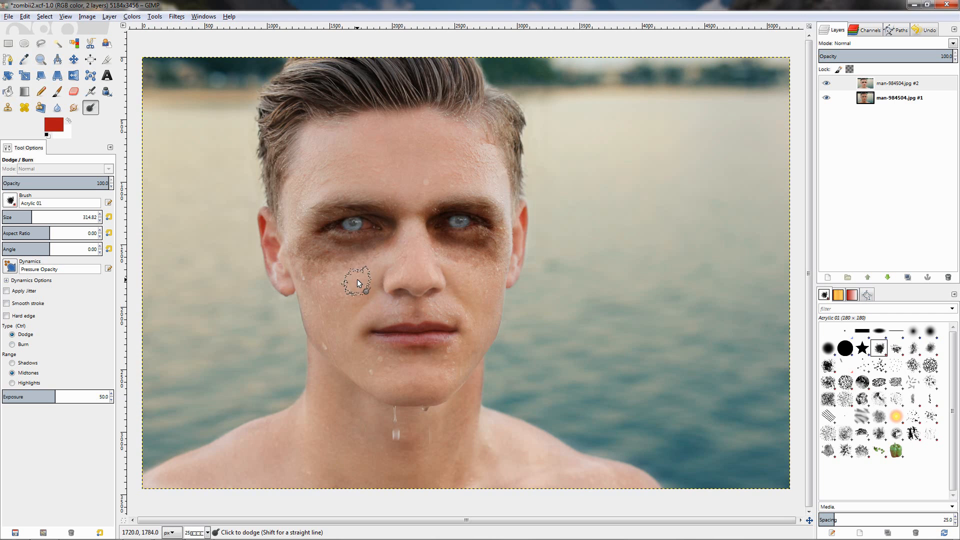
ctrl+scroll(357, 273, up, 1)
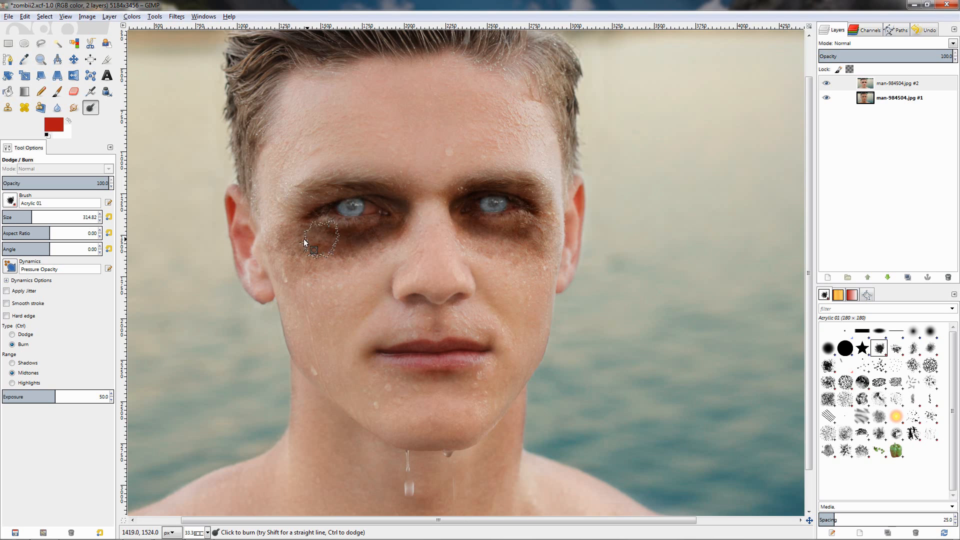
ctrl+scroll(295, 300, down, 1)
ctrl+scroll(295, 301, down, 1)
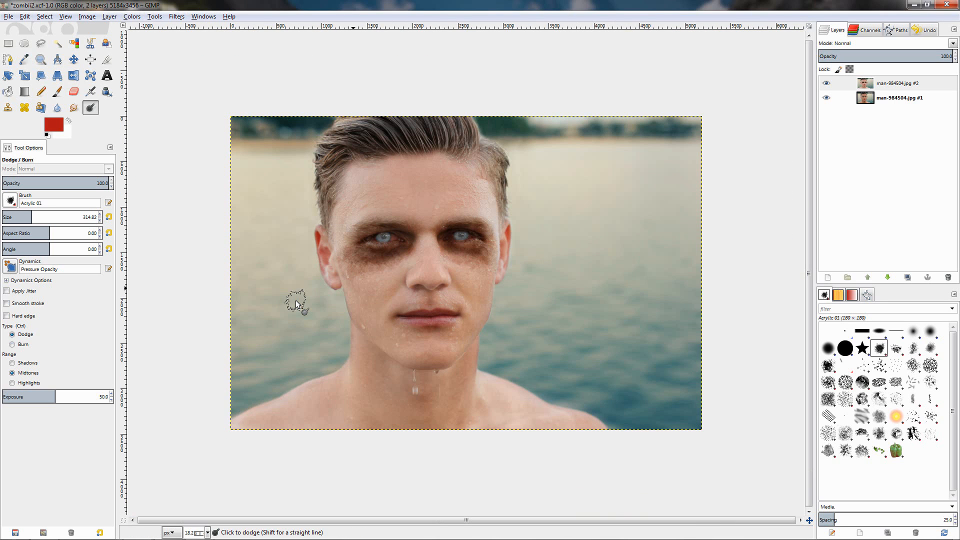
ctrl+scroll(326, 302, up, 2)
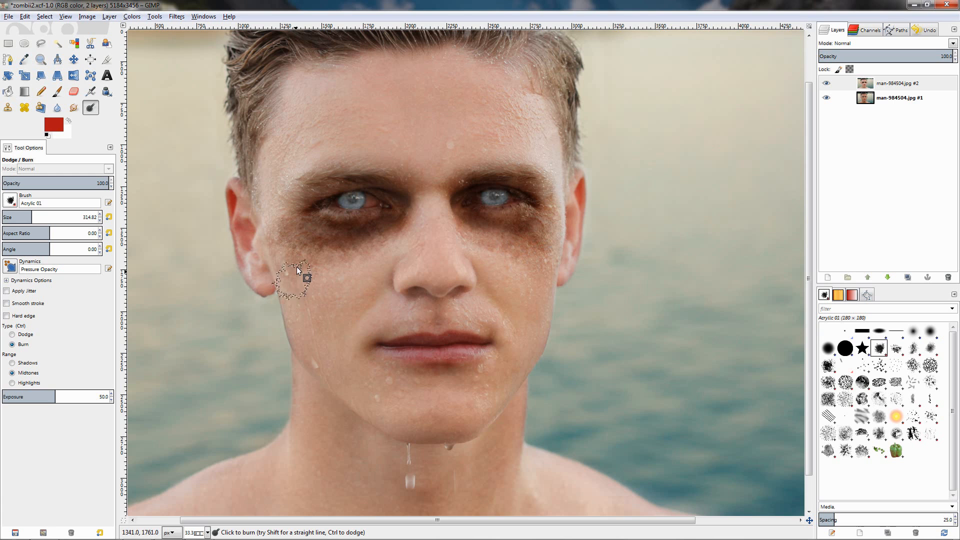
ctrl+scroll(334, 342, down, 2)
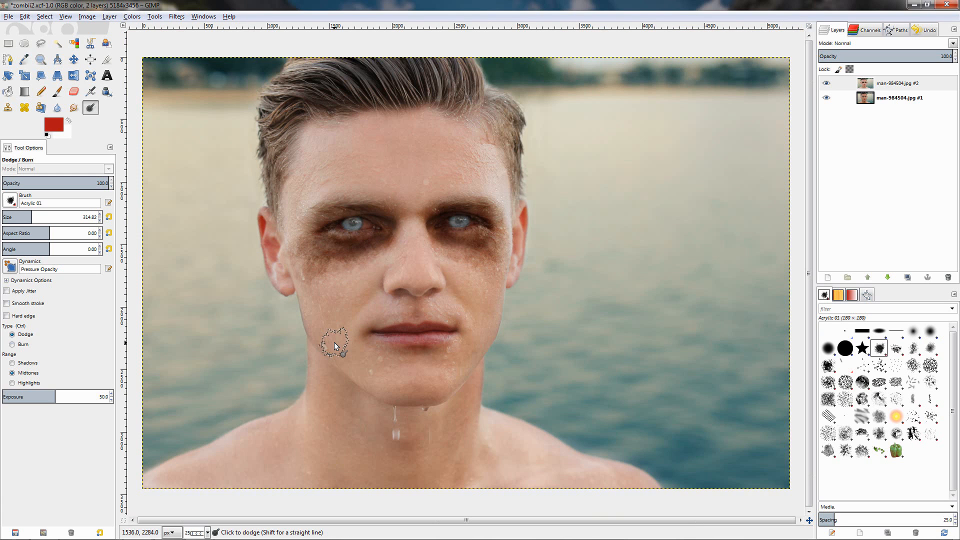
ctrl+scroll(338, 339, up, 2)
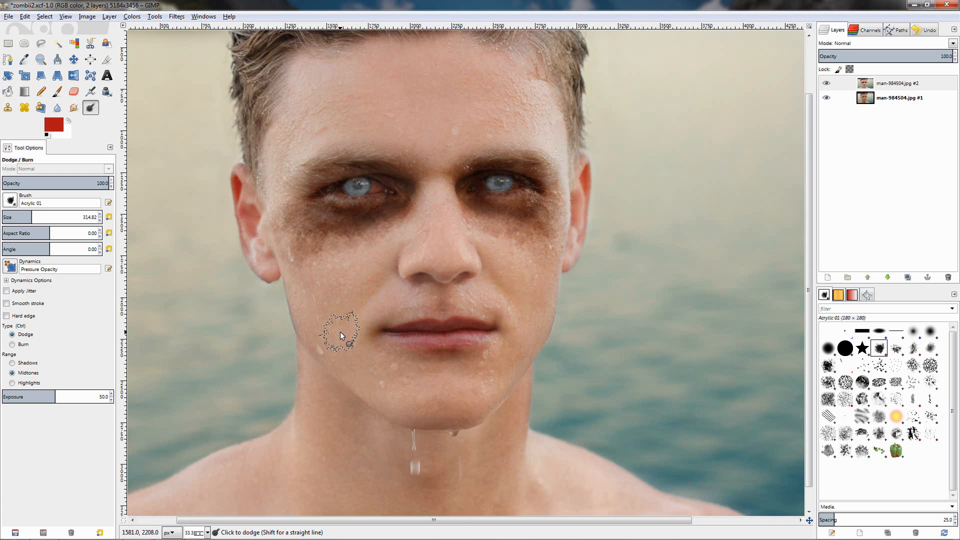
ctrl+scroll(380, 317, down, 1)
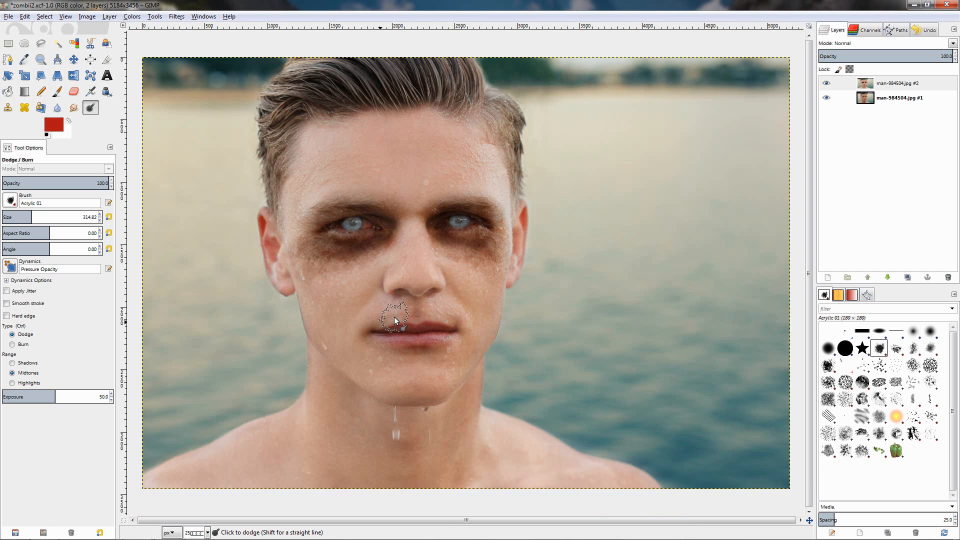
ctrl+scroll(410, 305, up, 1)
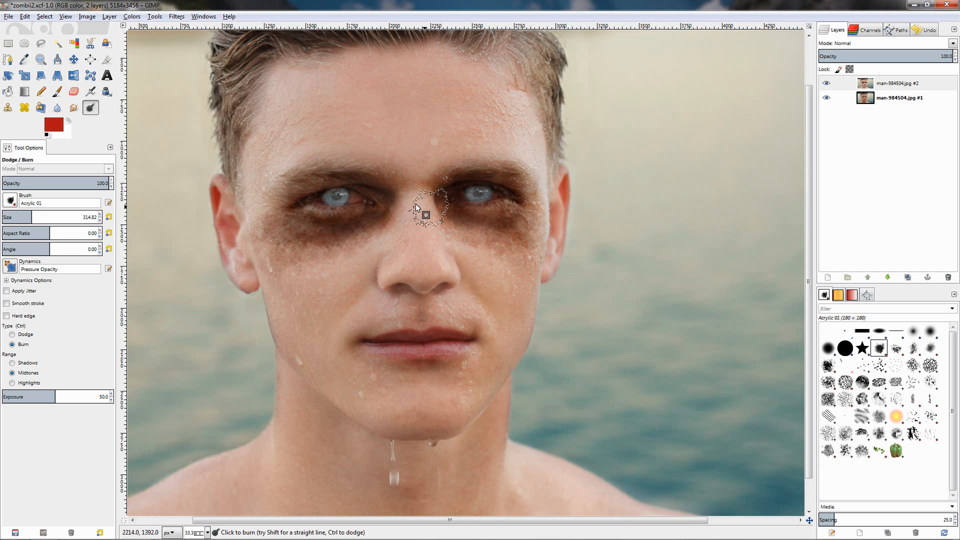
click(307, 189)
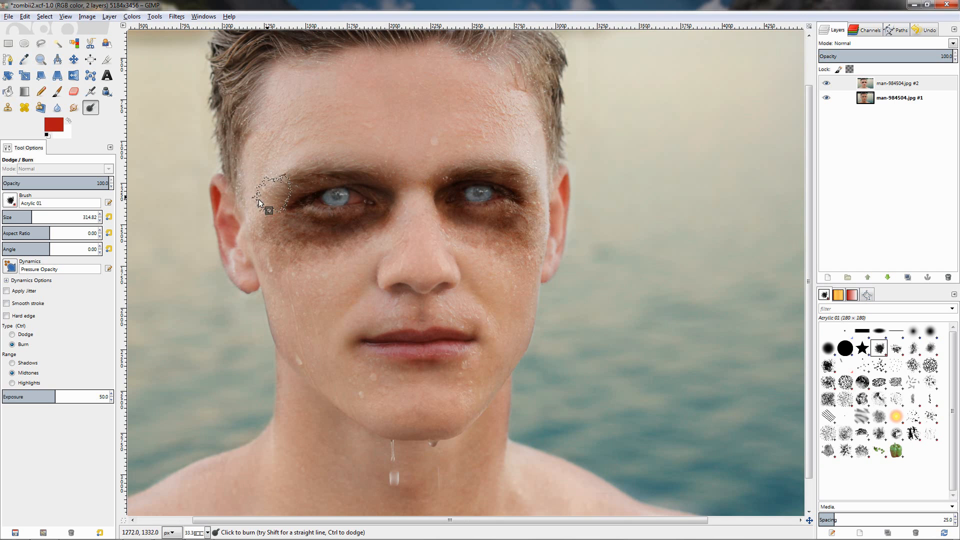
ctrl+scroll(305, 299, down, 2)
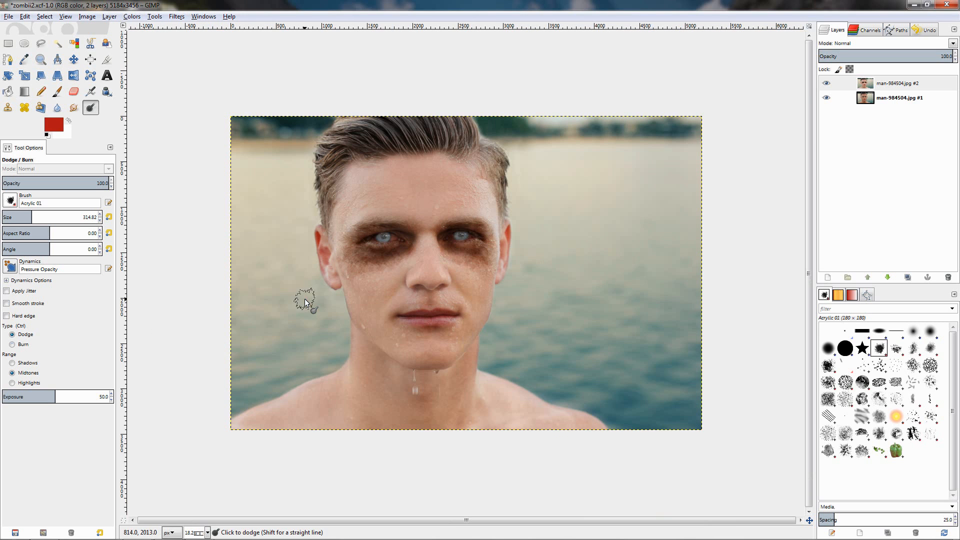
Burn the lips and the skin around them with the Acrylic 01 brush, making one mouth corner the darkest
ctrl+scroll(376, 314, up, 2)
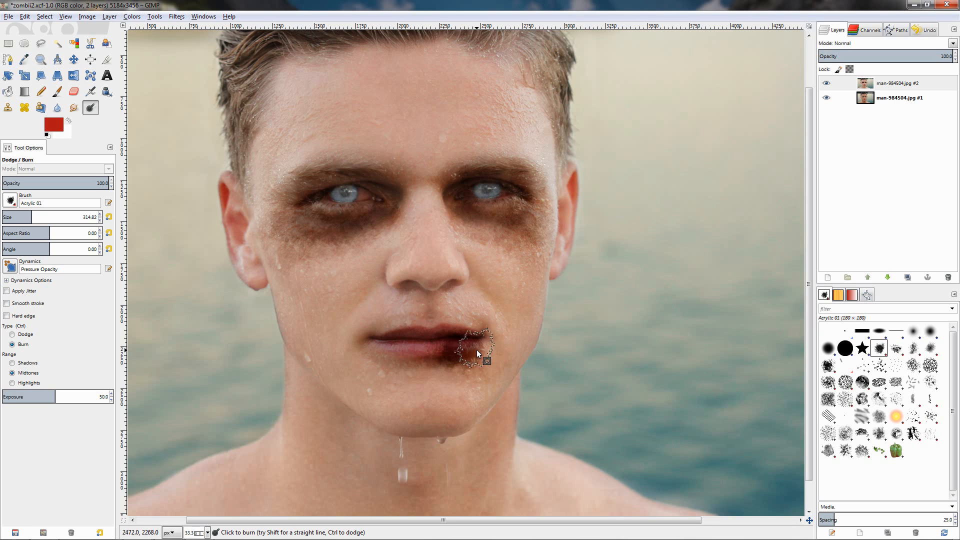
ctrl+scroll(479, 403, down, 2)
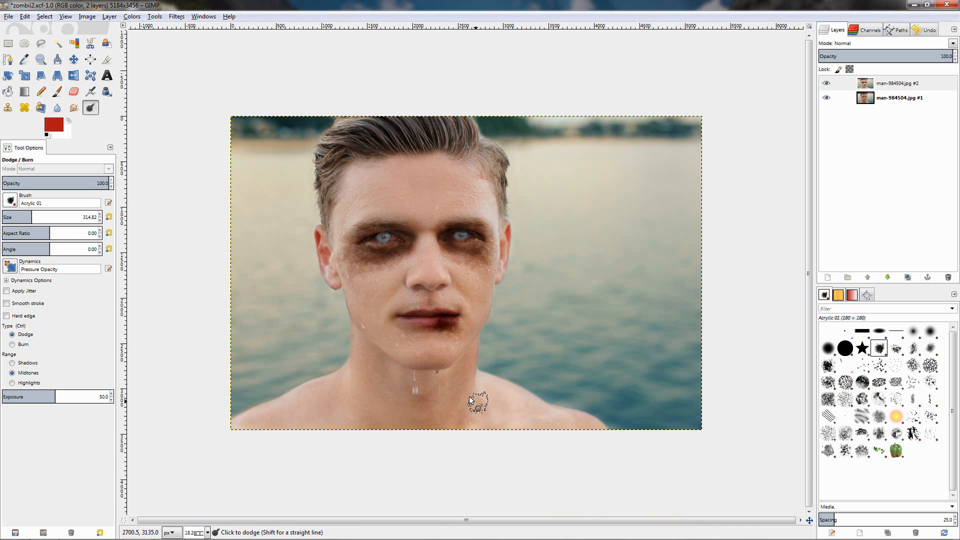
ctrl+scroll(476, 398, up, 2)
ctrl+scroll(443, 359, up, 1)
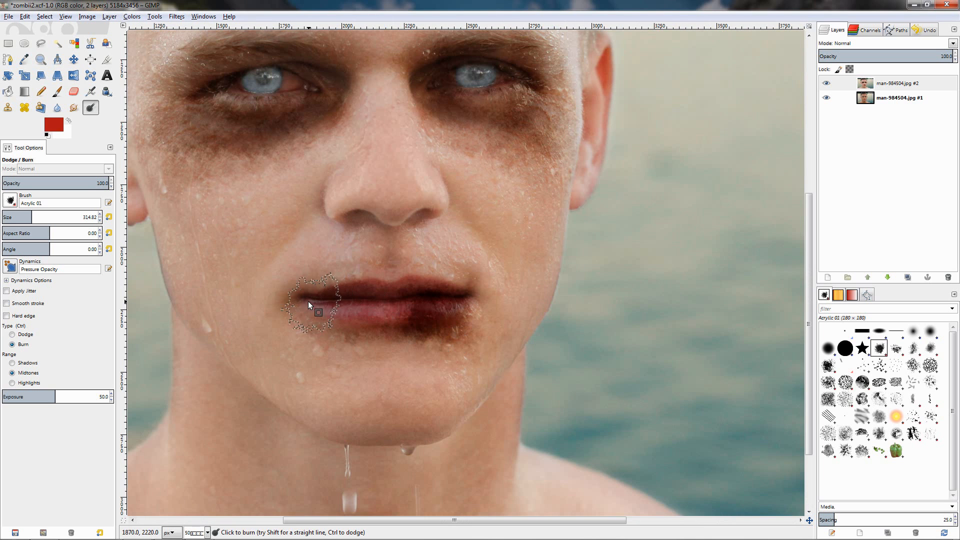
ctrl+scroll(350, 386, down, 4)
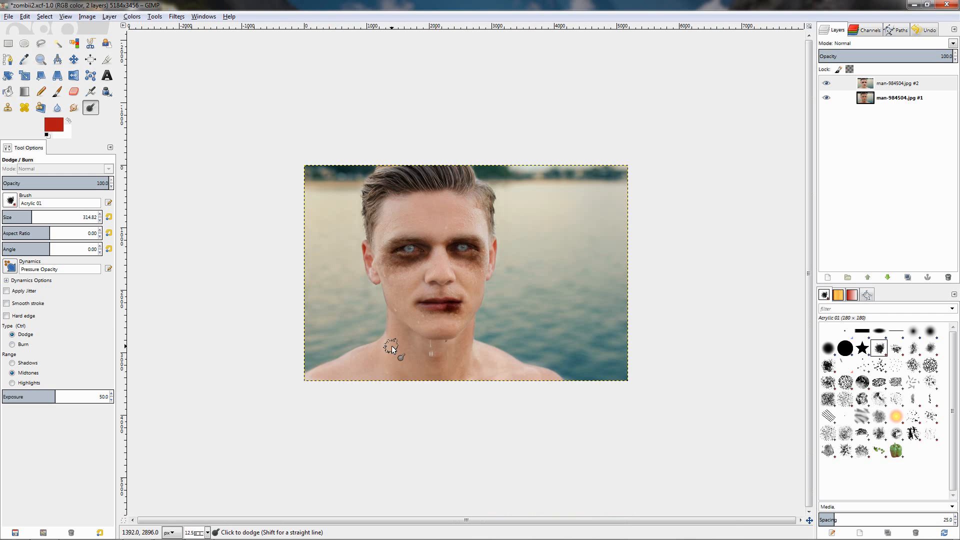
ctrl+scroll(395, 326, up, 2)
ctrl+scroll(397, 305, up, 1)
drag(347, 284, 377, 313)
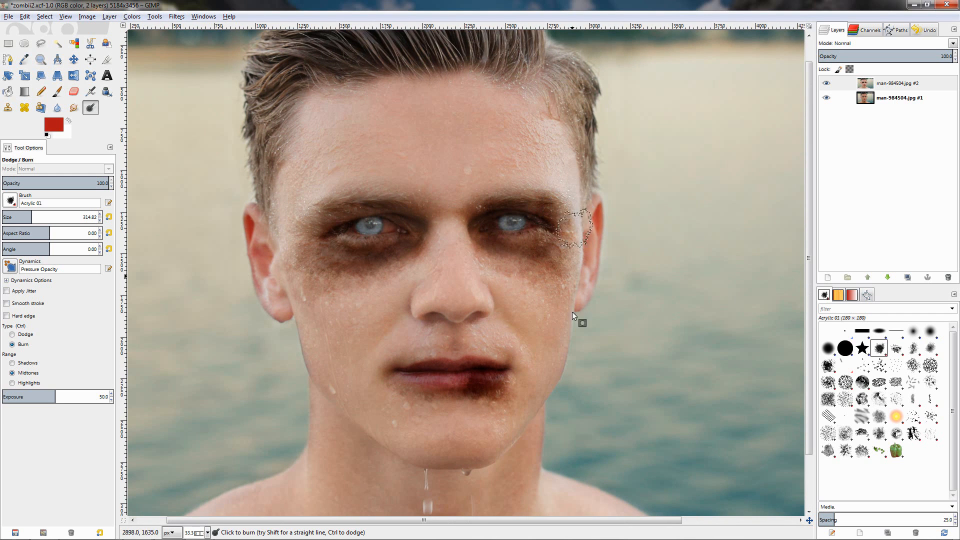
drag(575, 301, 548, 314)
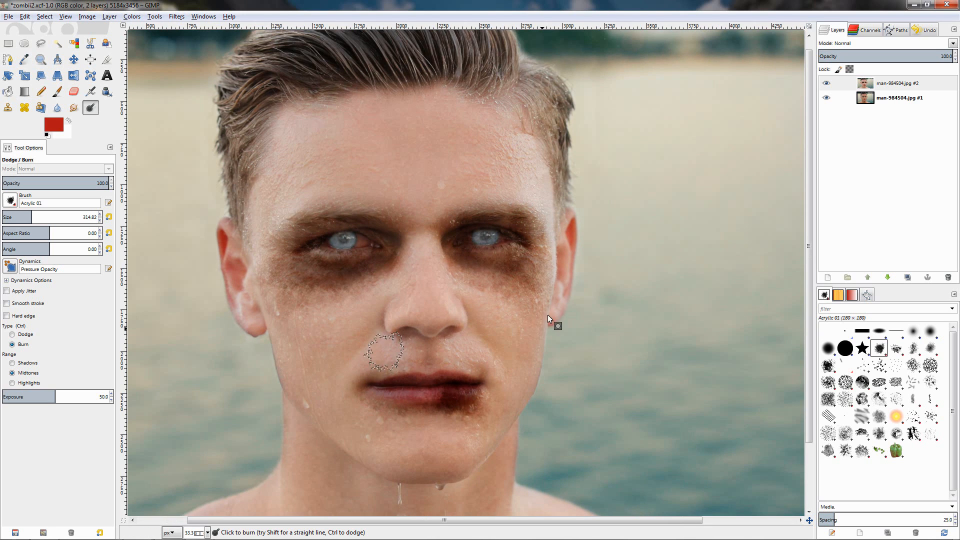
ctrl+scroll(459, 282, up, 1)
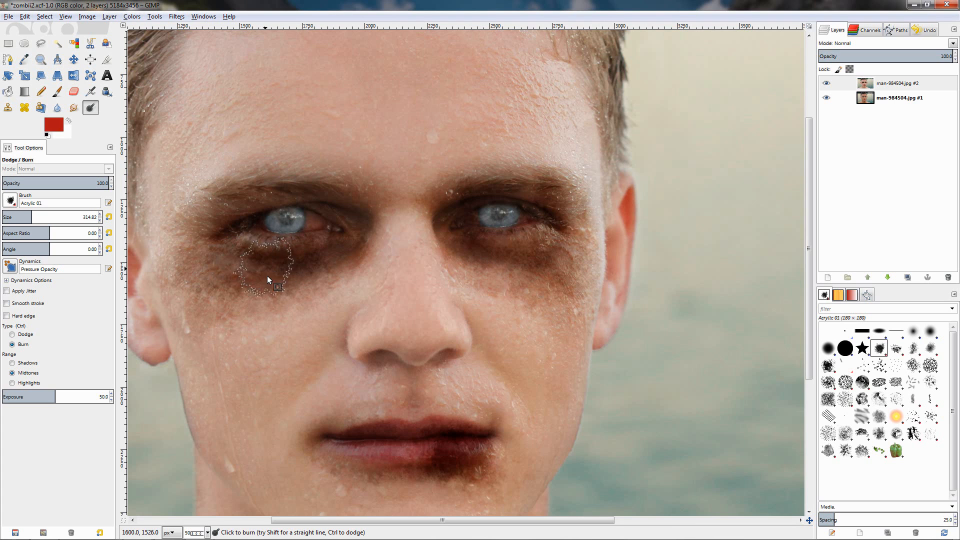
Examine the darkened eyes and mouth from a distance and up close
ctrl+scroll(281, 296, down, 1)
ctrl+scroll(281, 295, down, 3)
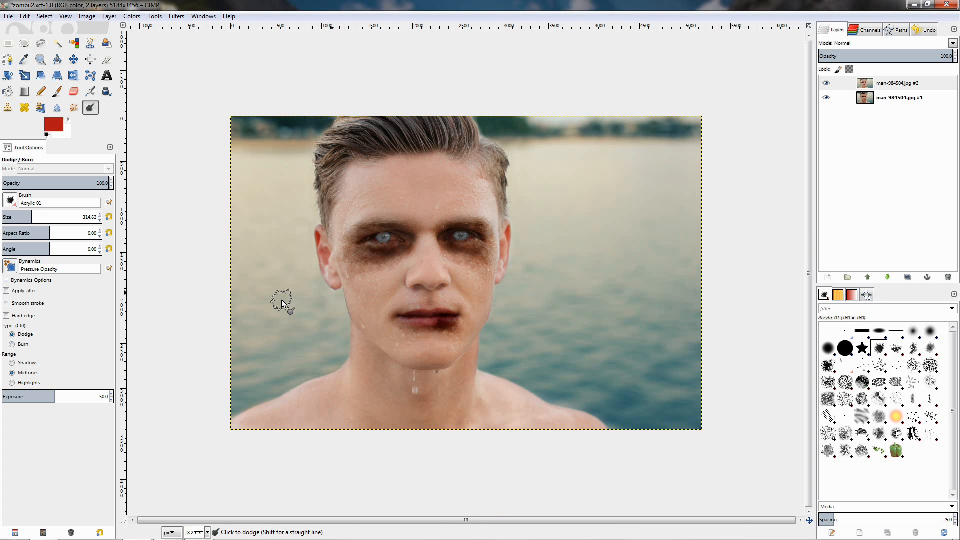
key(minus)
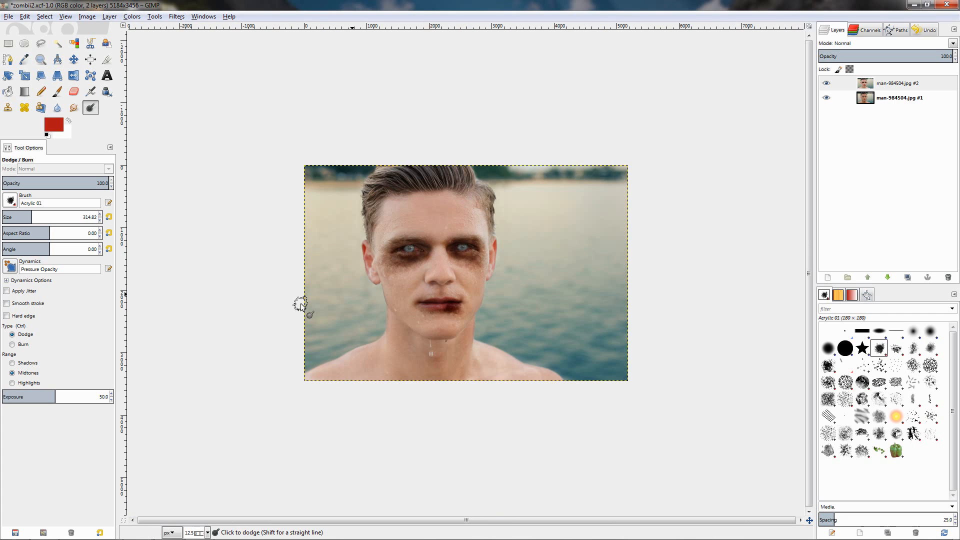
key(minus)
key(plus)
key(plus)
key(plus)
key(plus)
key(plus)
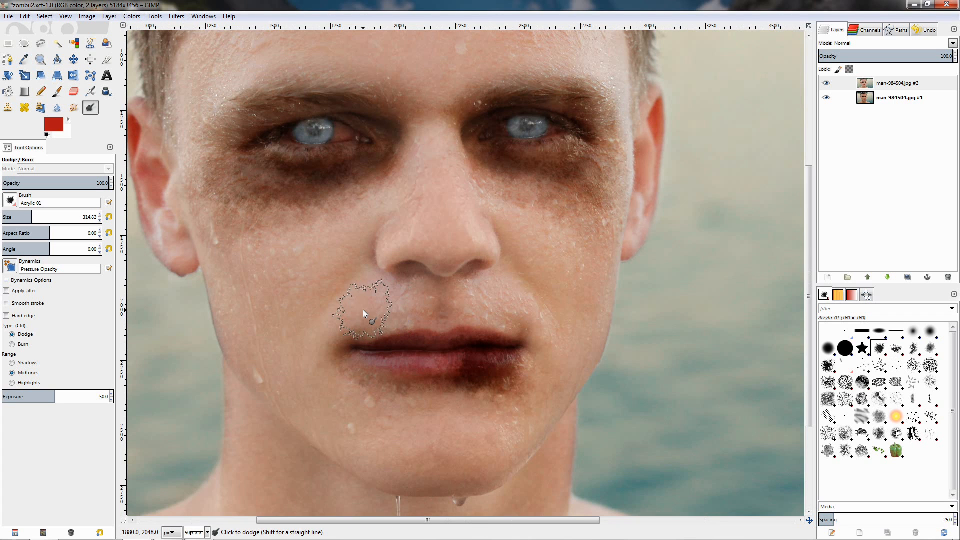
key(ctrl)
key(minus)
key(minus)
key(minus)
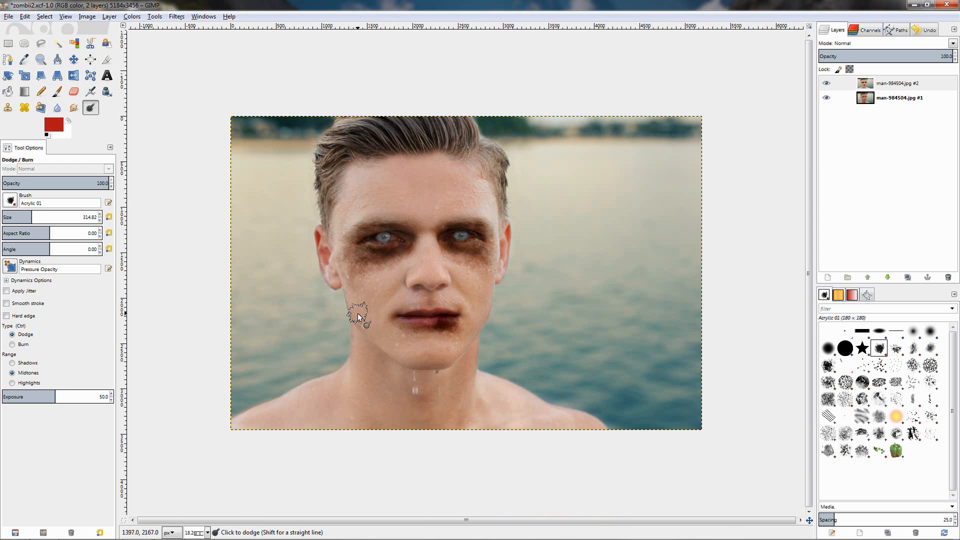
ctrl+scroll(376, 319, up, 2)
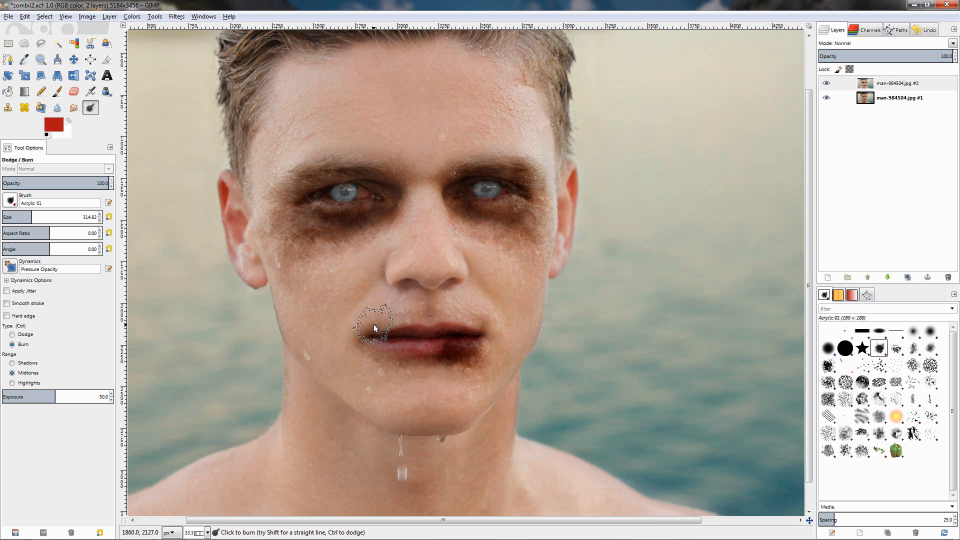
scroll(371, 302, up, 2)
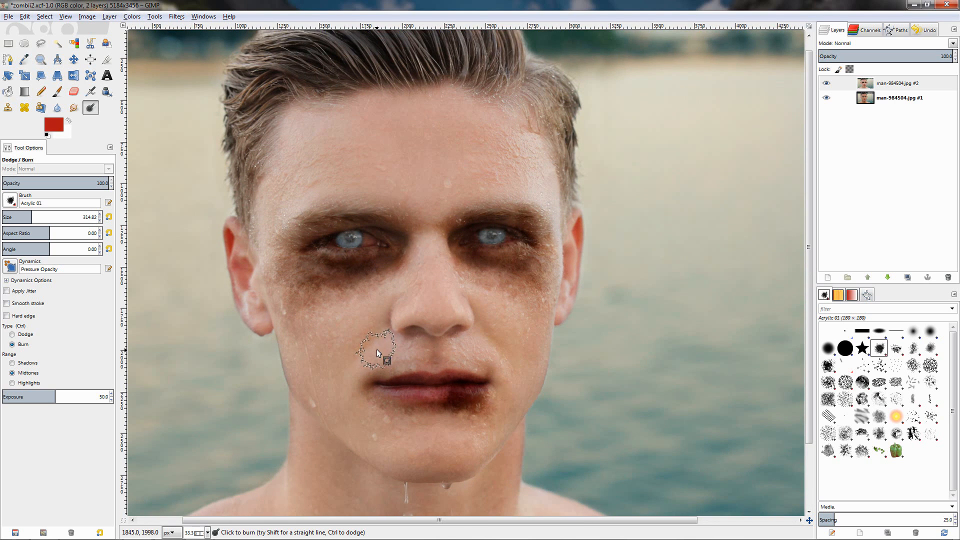
click(176, 17)
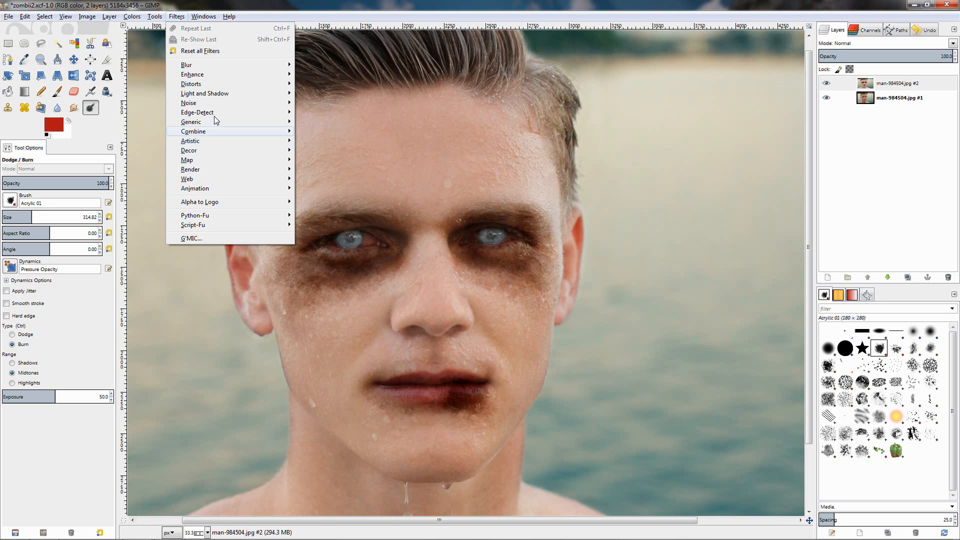
click(307, 140)
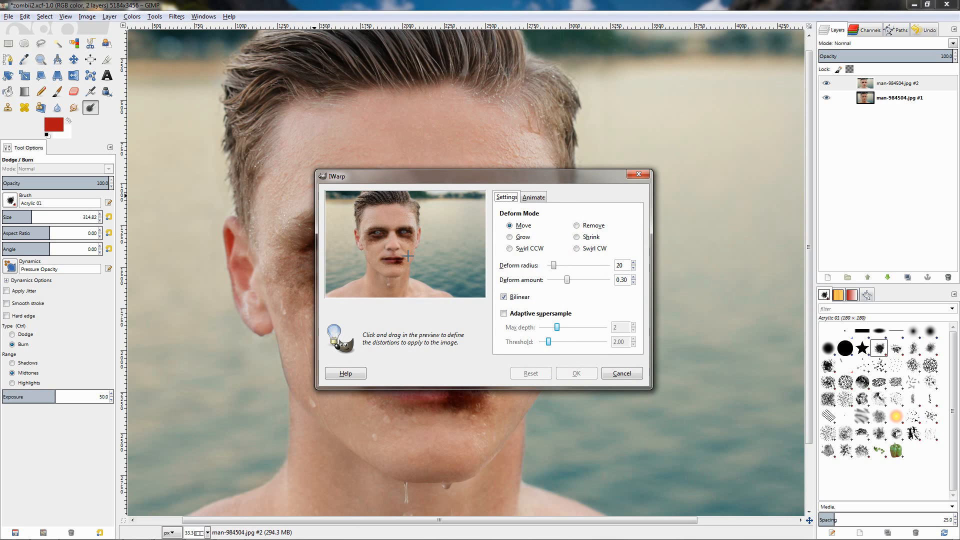
click(621, 373)
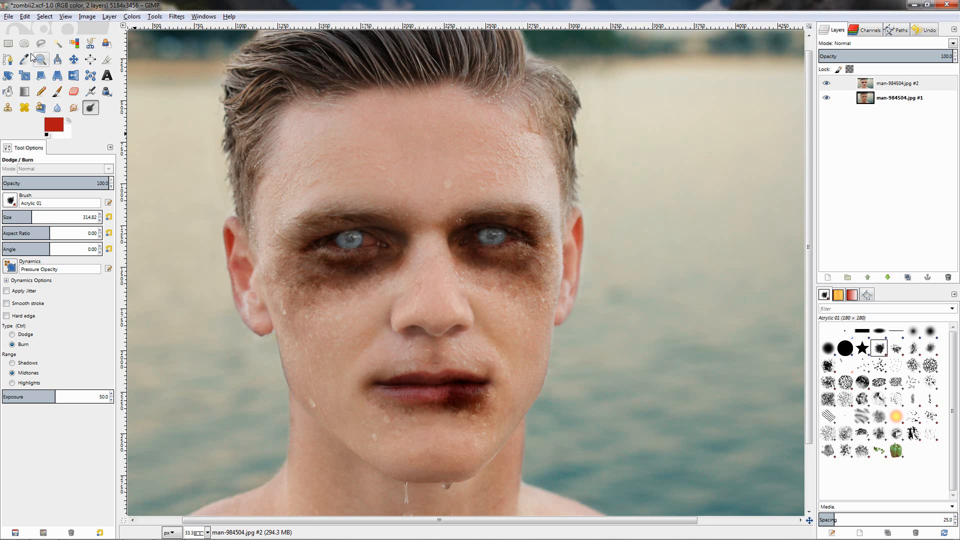
Make a rectangular selection of about 2178 by 2502 px around the man's face
click(9, 45)
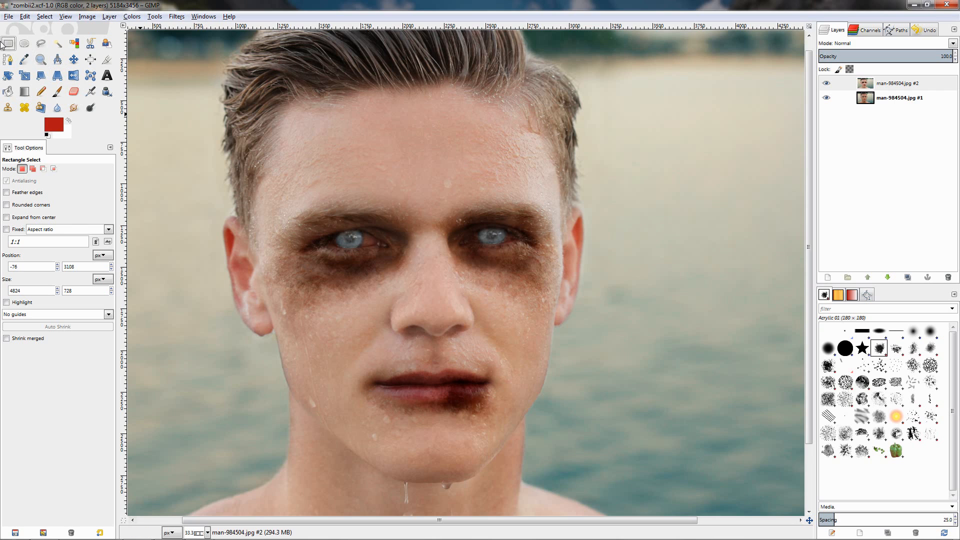
drag(226, 75, 589, 492)
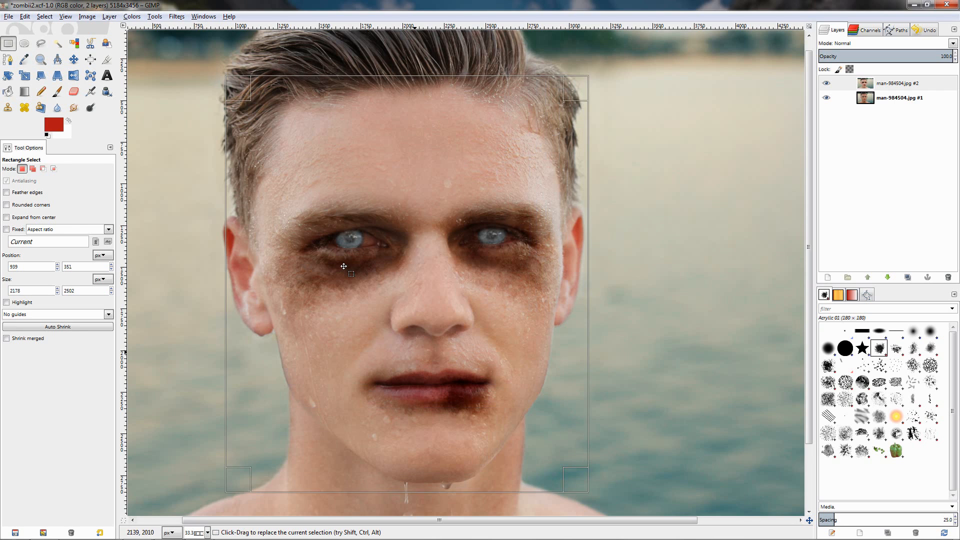
Try to pull the skin below the eyes and the dark mouth corner downward with IWarp in Move mode at deform amount 0.20
click(177, 17)
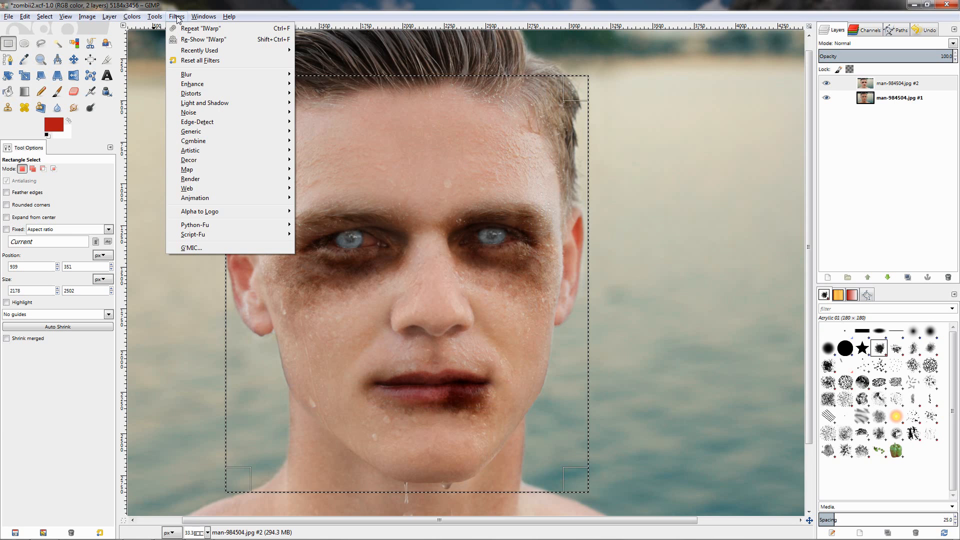
click(194, 41)
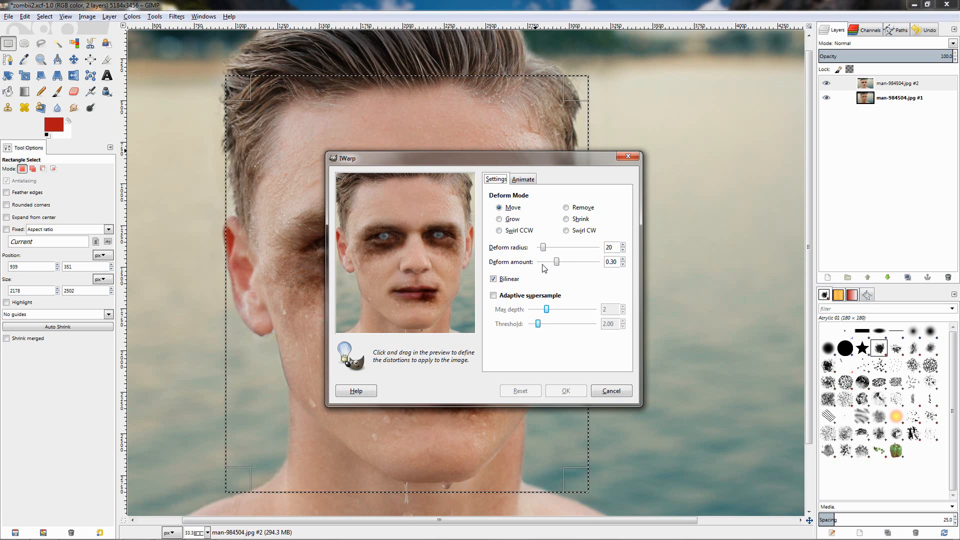
drag(555, 264, 551, 267)
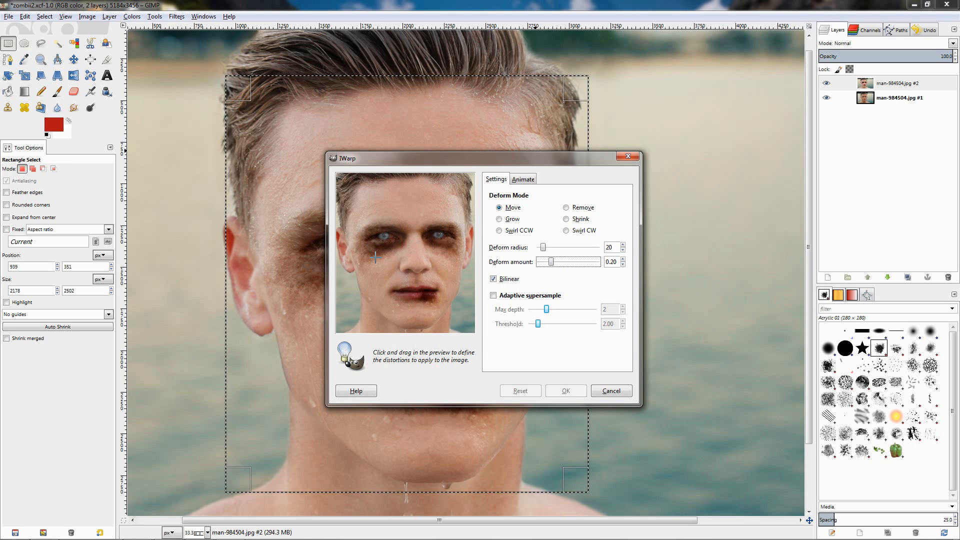
drag(375, 261, 380, 259)
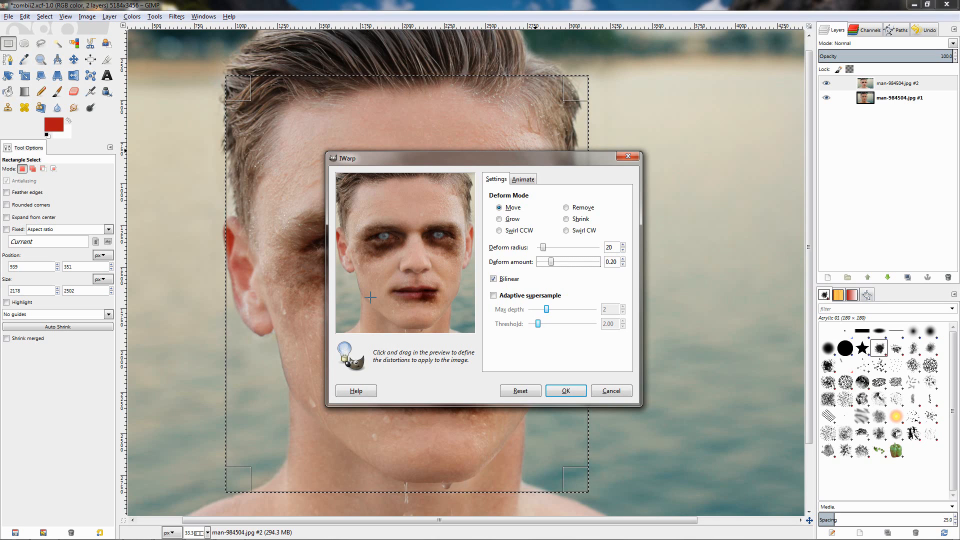
drag(430, 296, 431, 321)
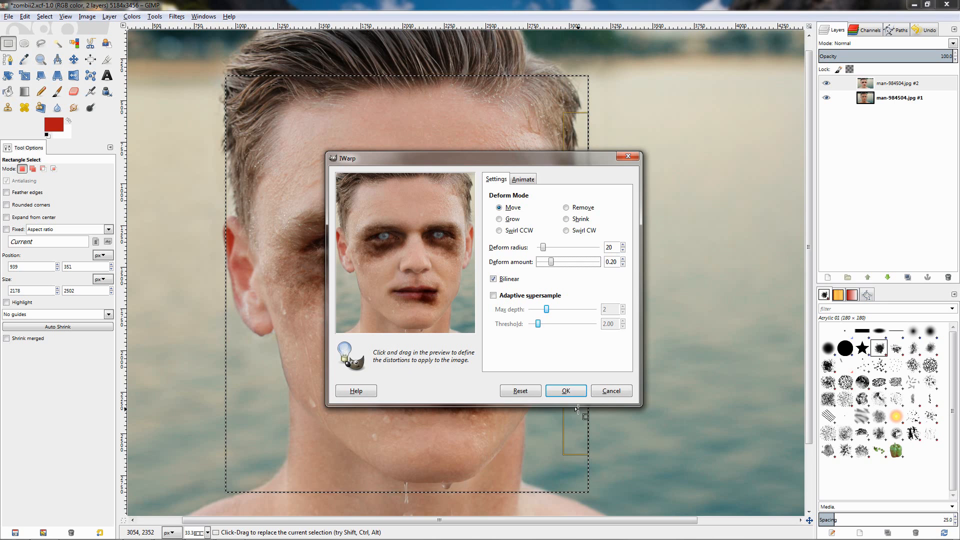
click(565, 391)
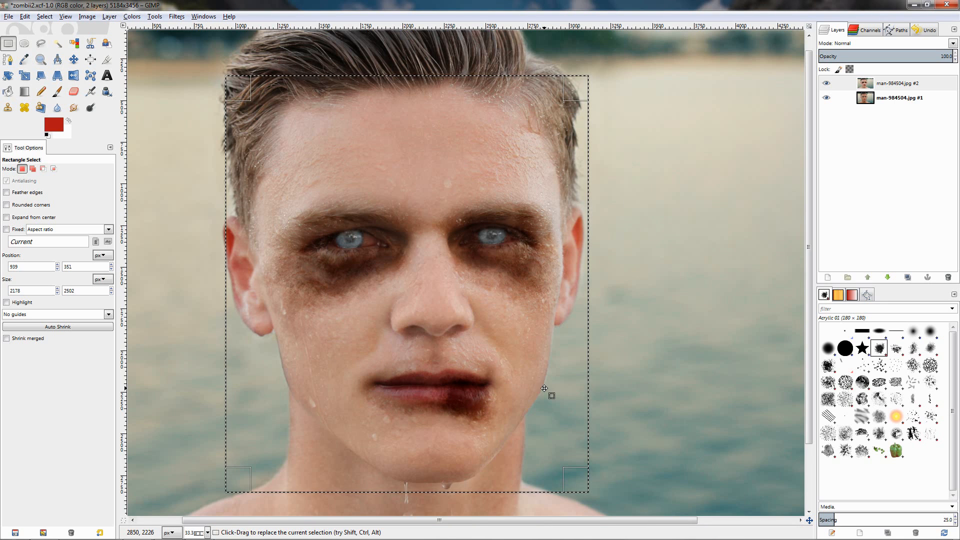
key(ctrl)
key(ctrl)
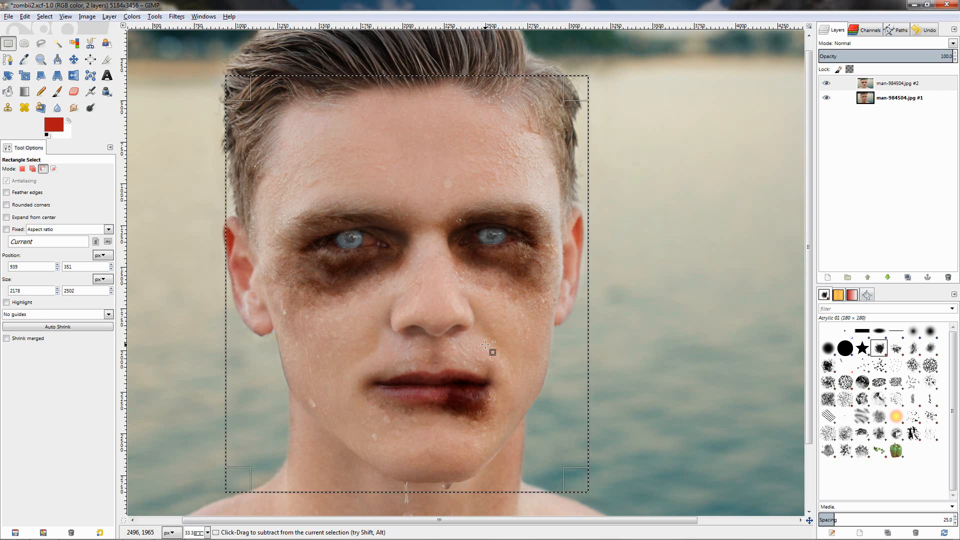
Warp the skin below the eyes and the dark mouth corner downward with IWarp in Move mode at deform amount 0.24, and clear the selection
click(179, 16)
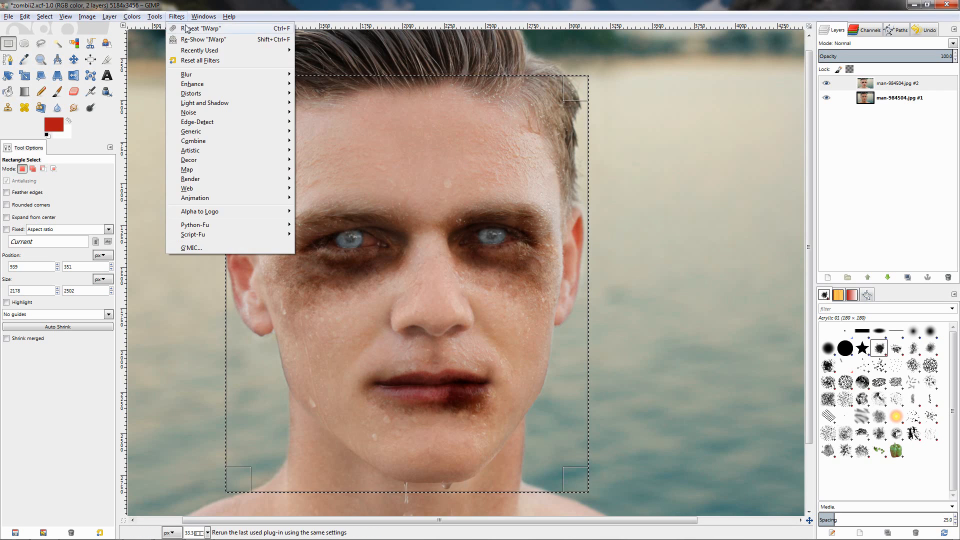
click(193, 43)
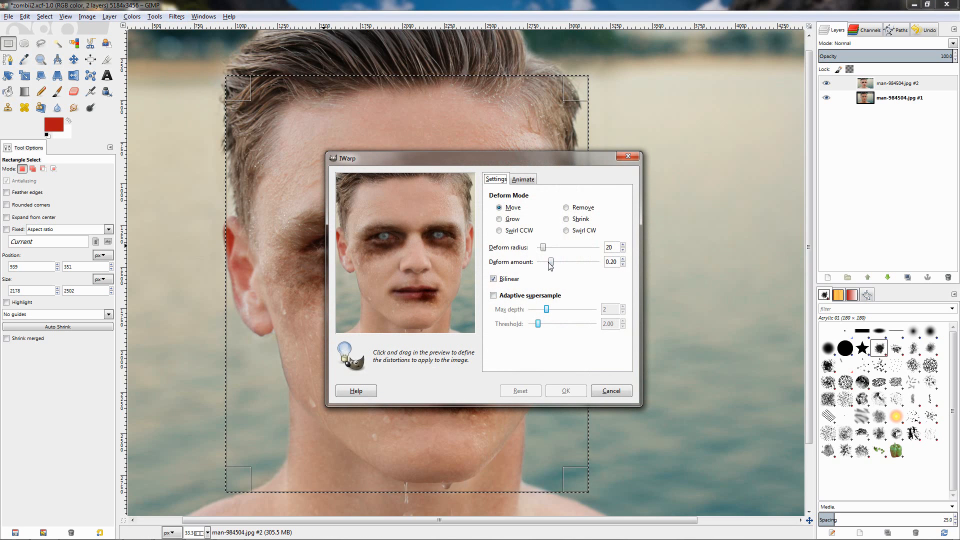
drag(551, 264, 555, 265)
click(374, 268)
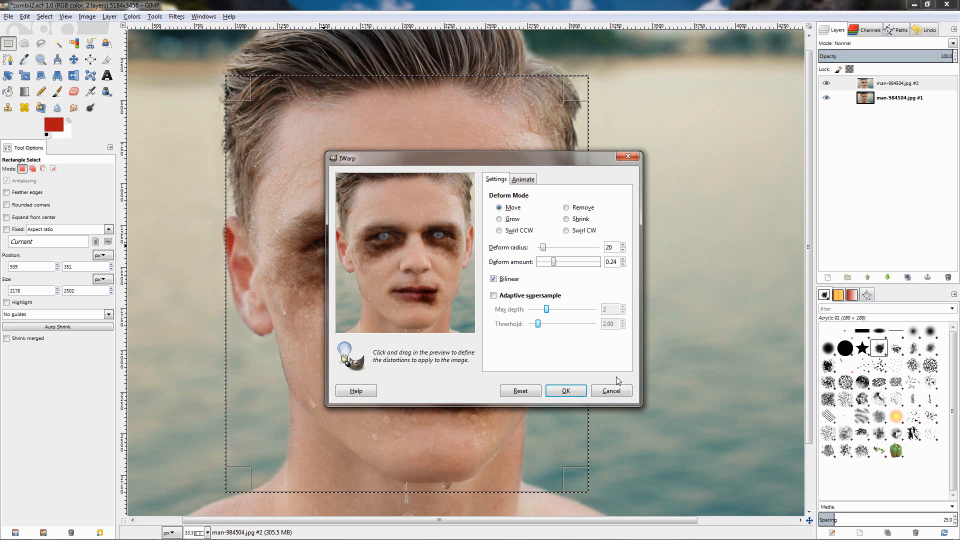
click(565, 391)
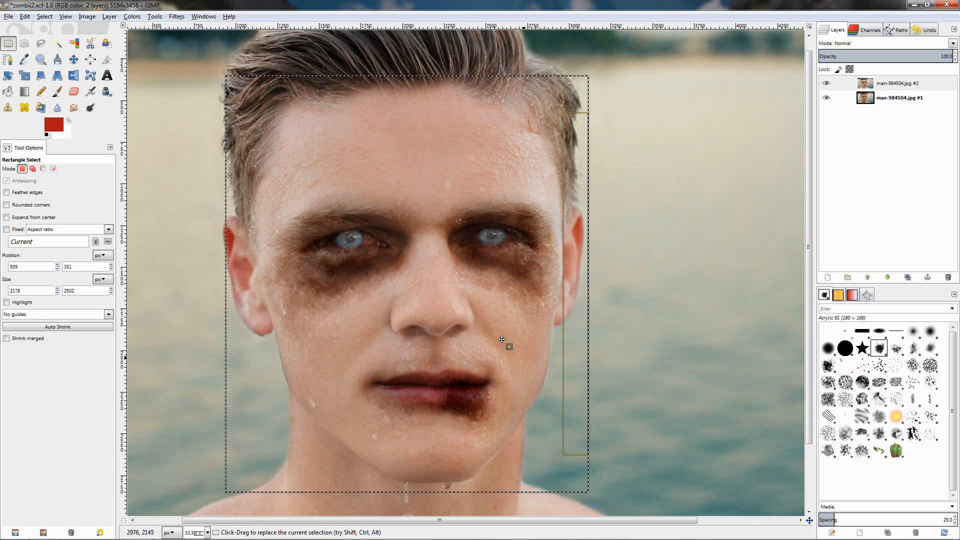
click(44, 17)
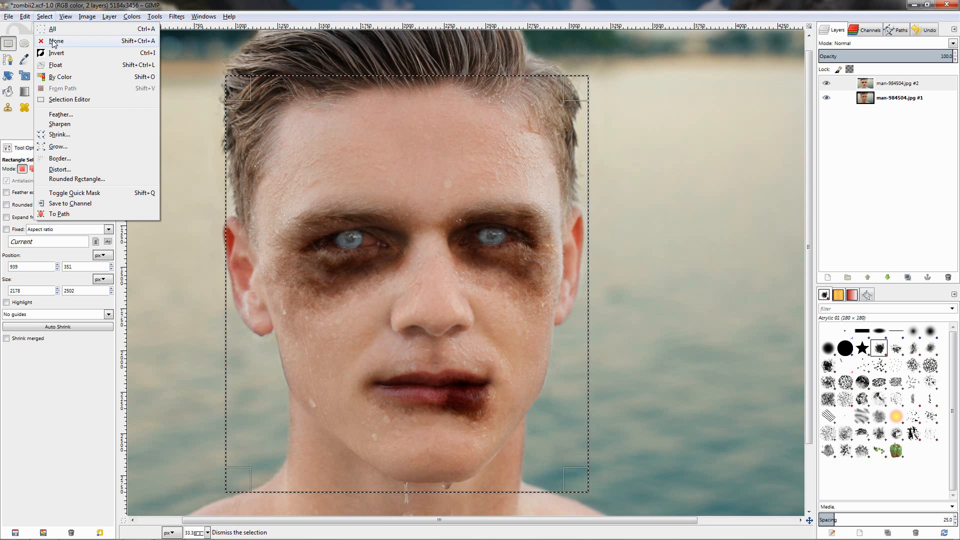
click(54, 39)
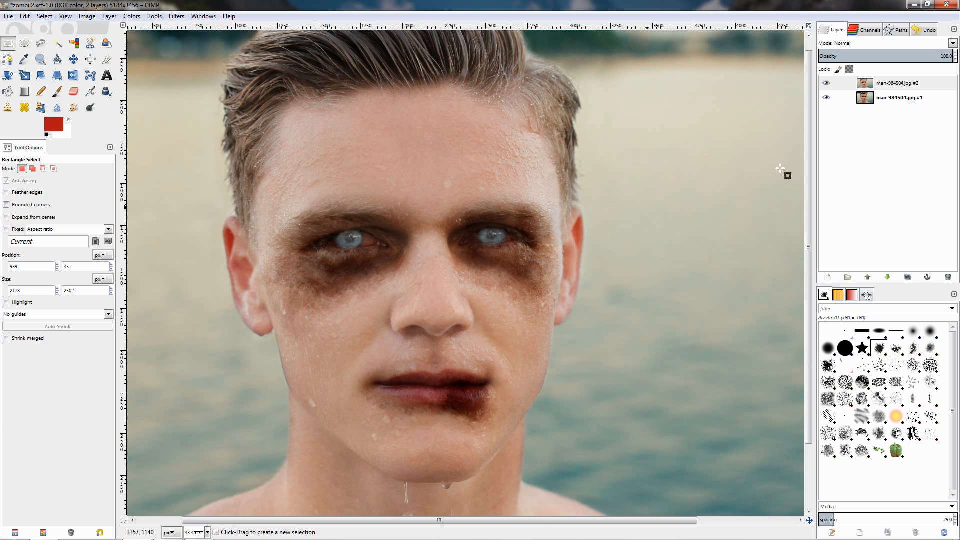
Compare the edited layer with the original below it, and examine the warped eyes and mouth up close and from a distance
click(828, 84)
click(828, 84)
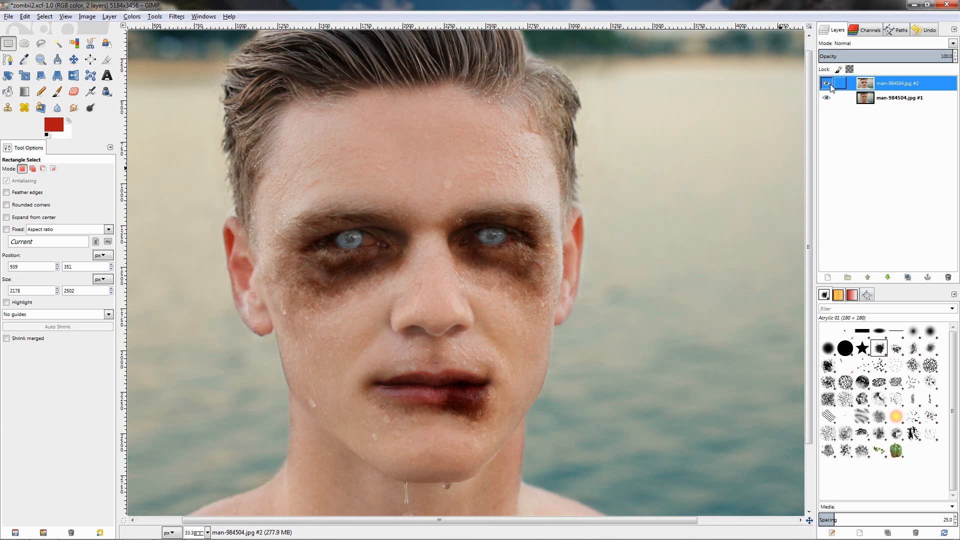
key(minus)
key(minus)
scroll(568, 262, up, 3)
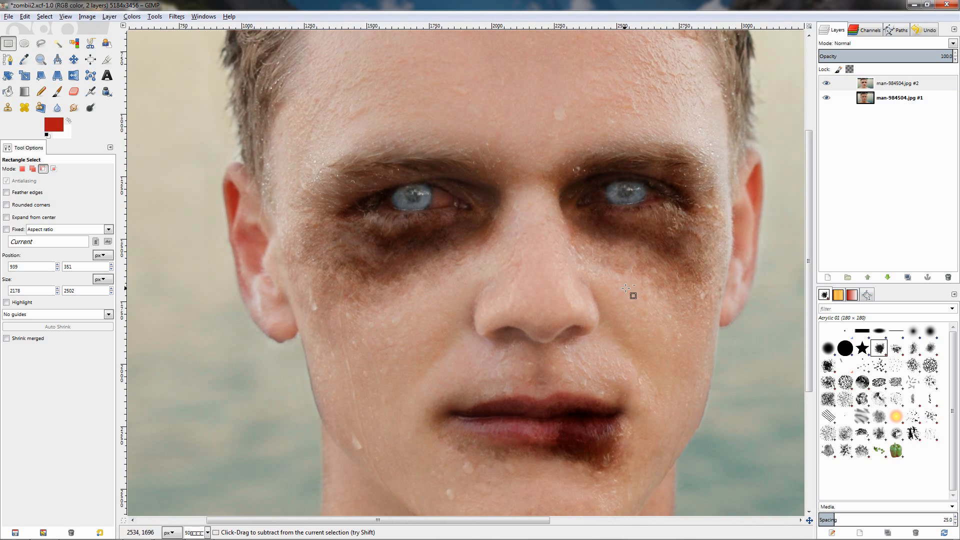
scroll(625, 288, up, 1)
drag(626, 288, 591, 259)
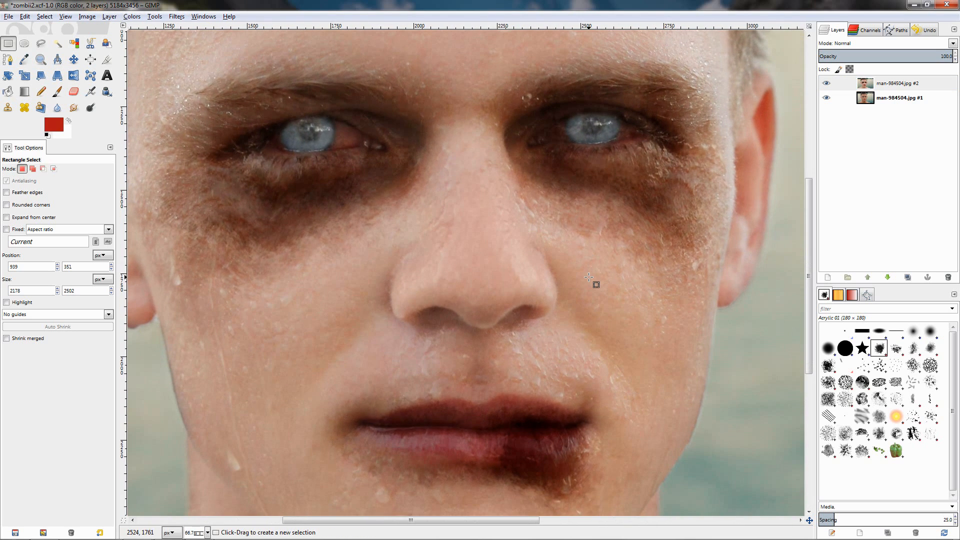
scroll(589, 278, down, 1)
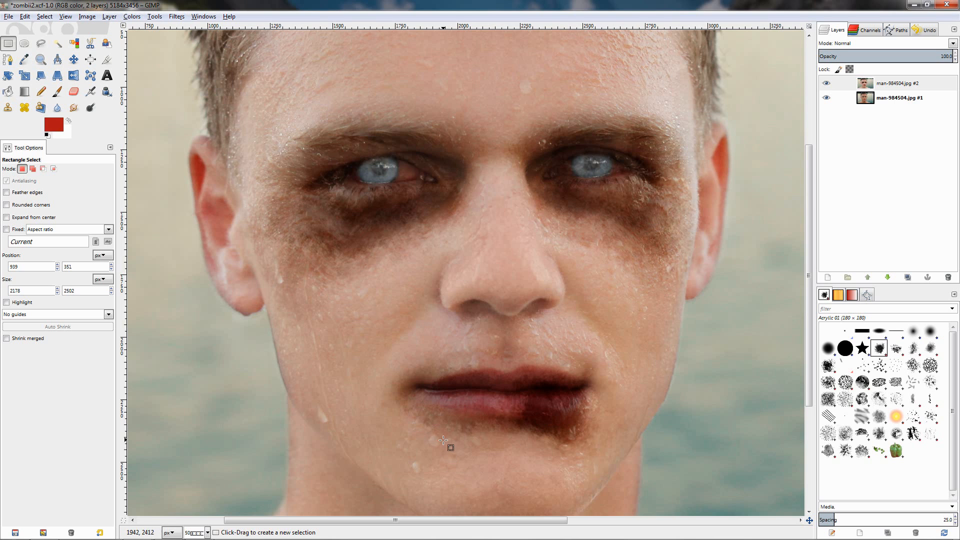
scroll(446, 438, down, 3)
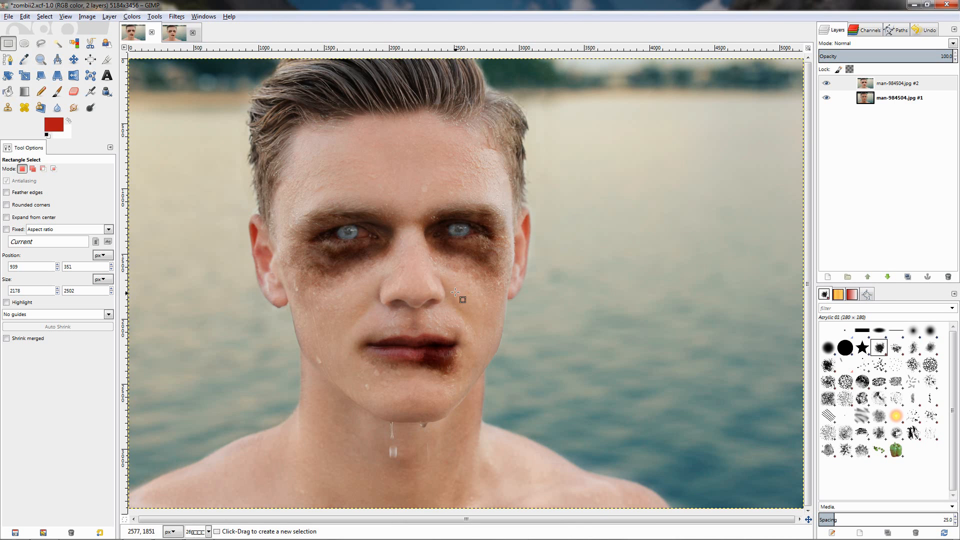
Compare the zombie portrait with the other open version of the image
click(175, 31)
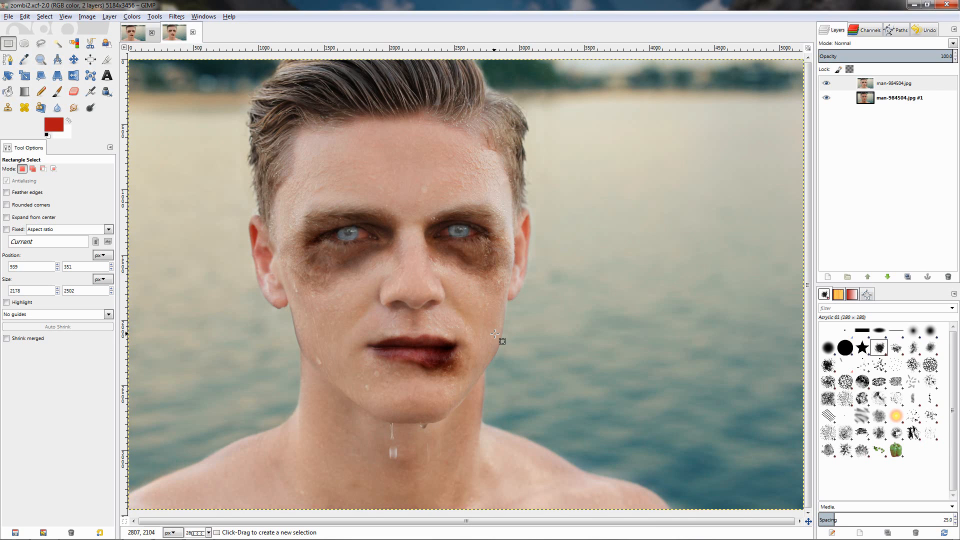
click(132, 33)
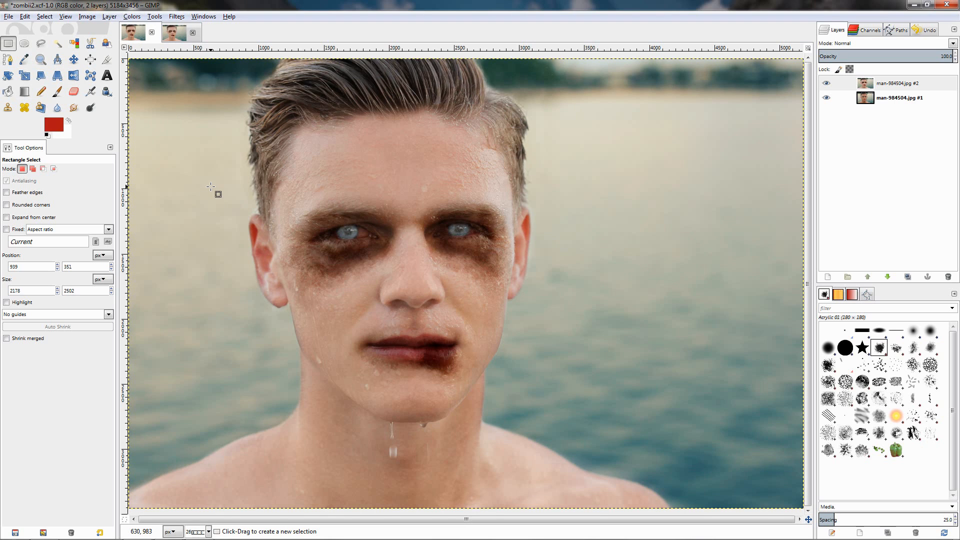
click(174, 33)
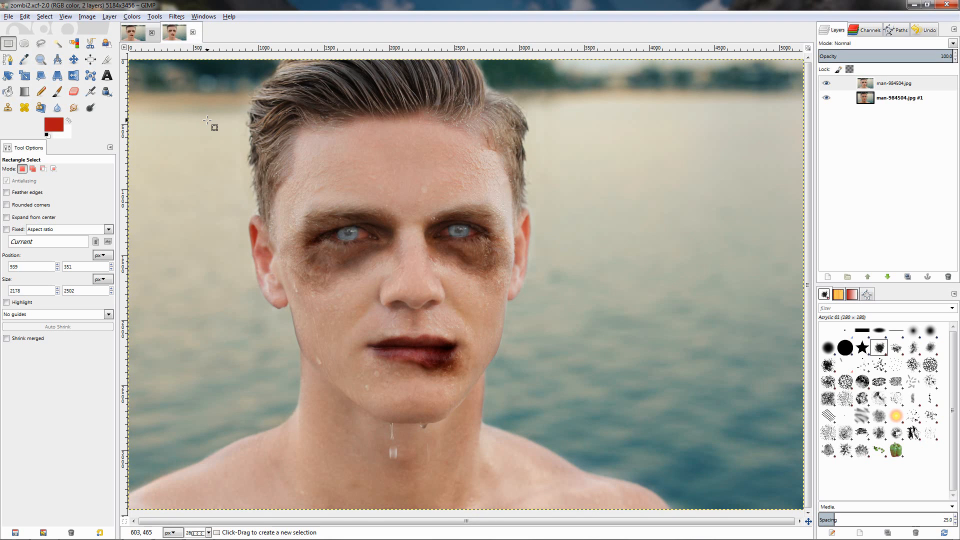